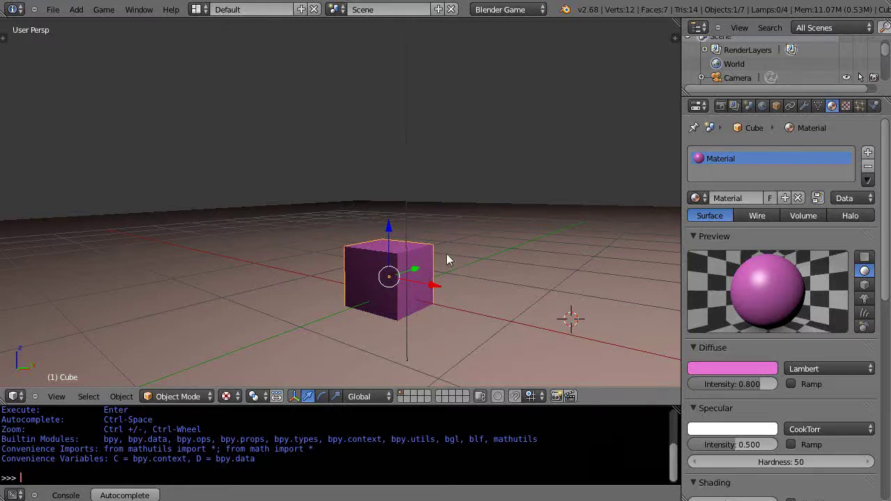
Raise the pink cube slightly along its Z axis
{"action": "left_click_drag", "start_coordinate": [394, 229], "coordinate": [393, 218]}
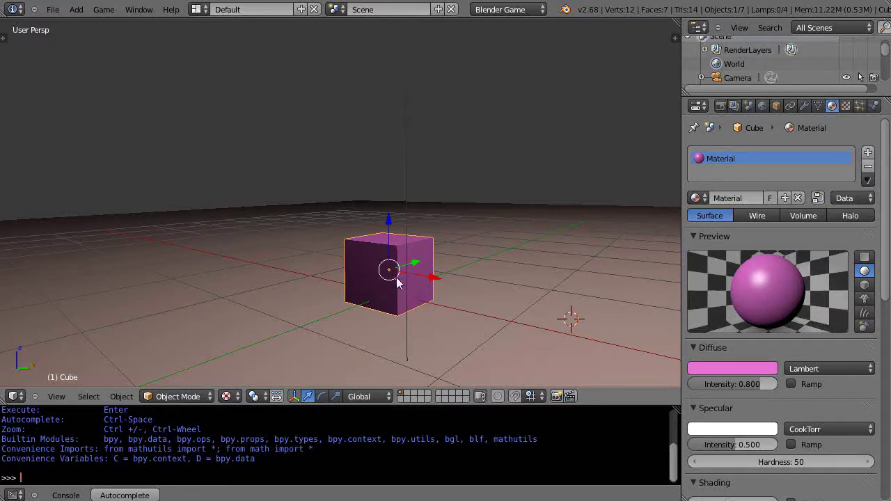
{"action": "left_click", "coordinate": [506, 9]}
Switch the engine to Blender Render and keyframe the cube's location at frame 1
{"action": "left_click", "coordinate": [507, 23]}
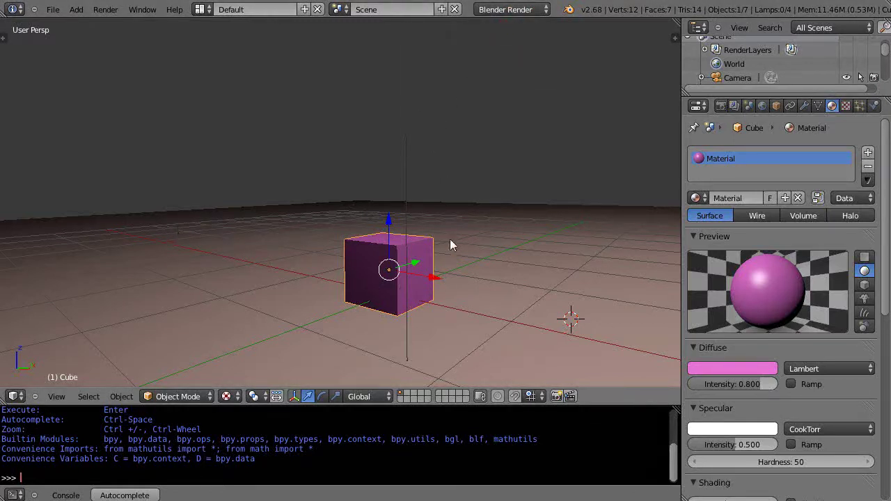
{"action": "key", "text": "i"}
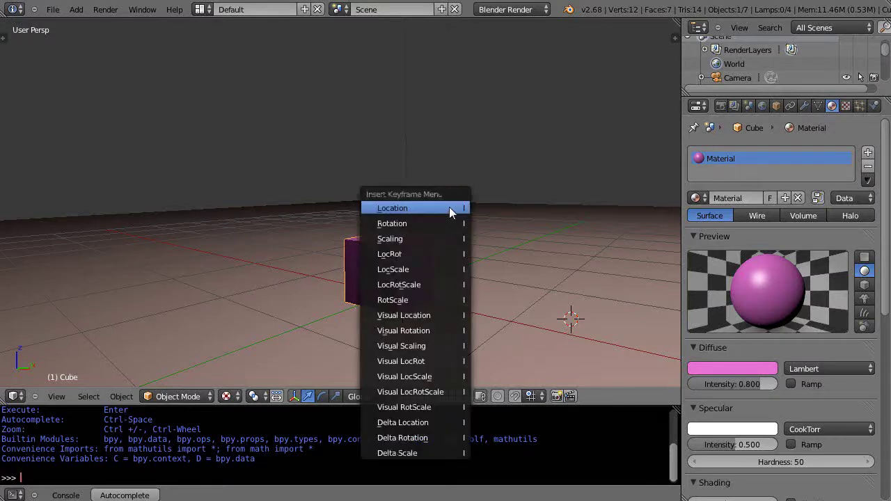
{"action": "left_click", "coordinate": [450, 208]}
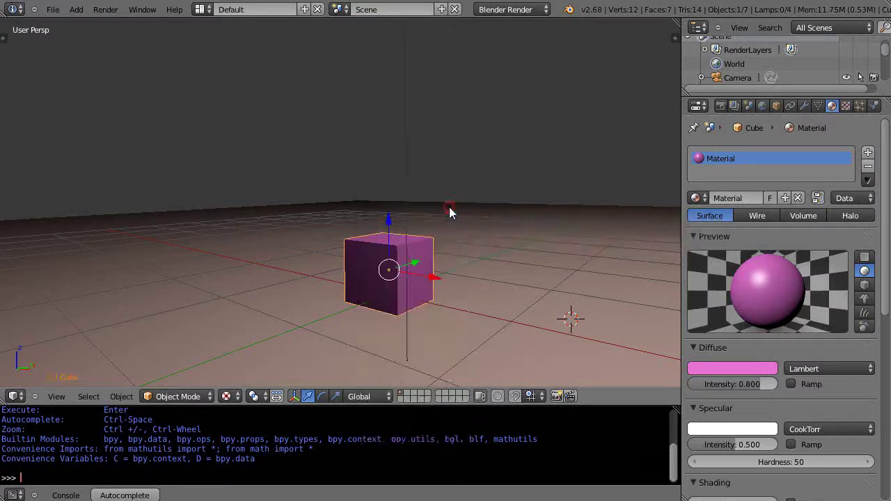
Show a Timeline, move the cube left at frame 57 and keyframe its location
{"action": "left_click", "coordinate": [13, 495]}
{"action": "left_click", "coordinate": [37, 462]}
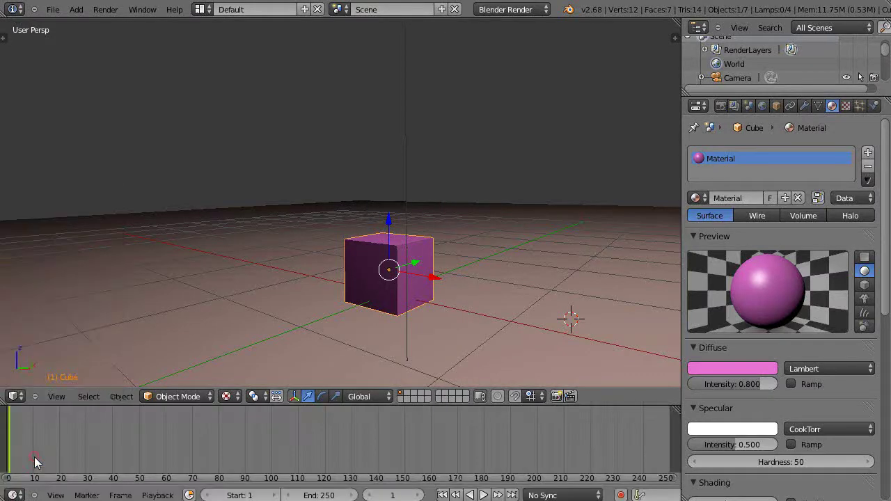
{"action": "left_click", "coordinate": [159, 461]}
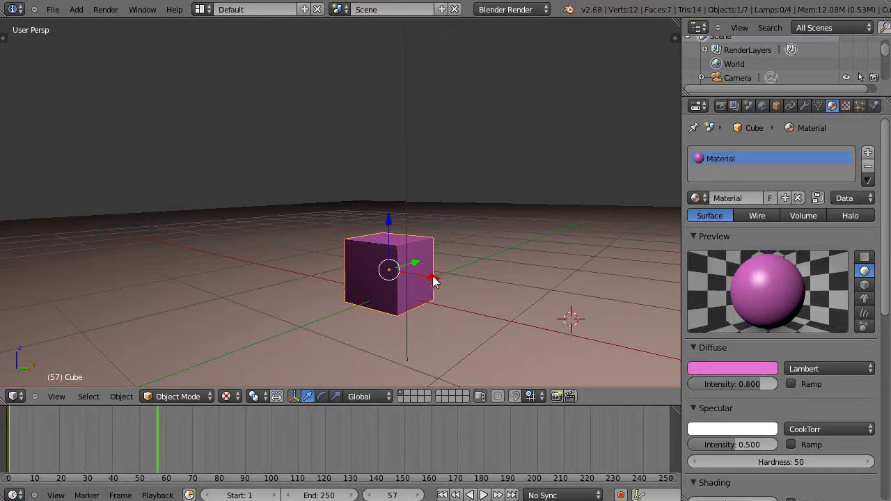
{"action": "key", "text": "g"}
{"action": "left_click", "coordinate": [281, 248]}
{"action": "key", "text": "i"}
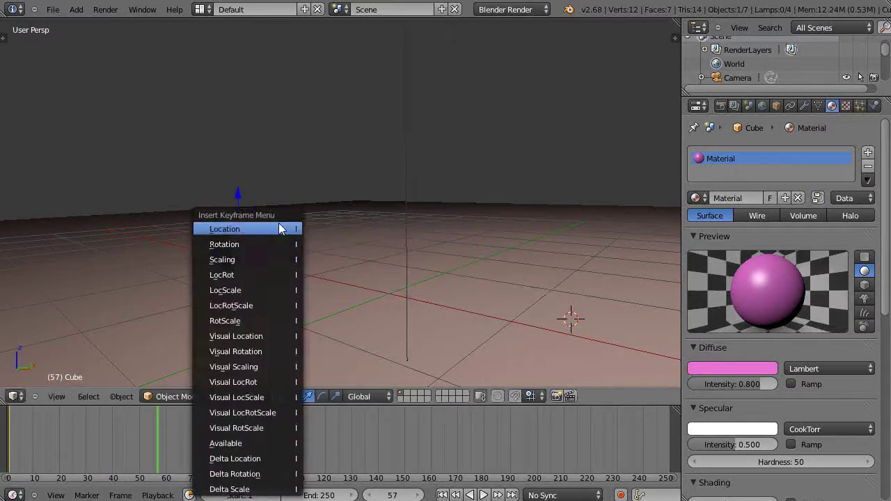
{"action": "left_click", "coordinate": [277, 230]}
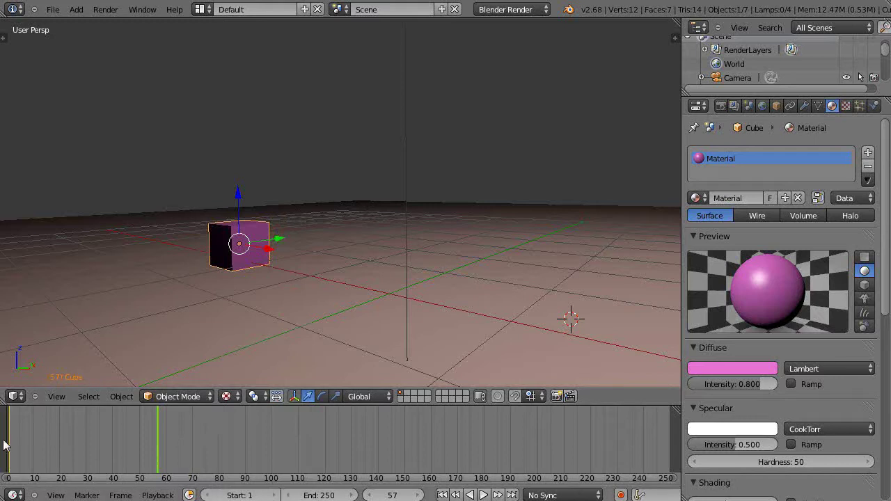
Play the sliding animation from frame 1 with Alt+A, then stop it
{"action": "key", "text": "shift+Left"}
{"action": "key", "text": "alt+a"}
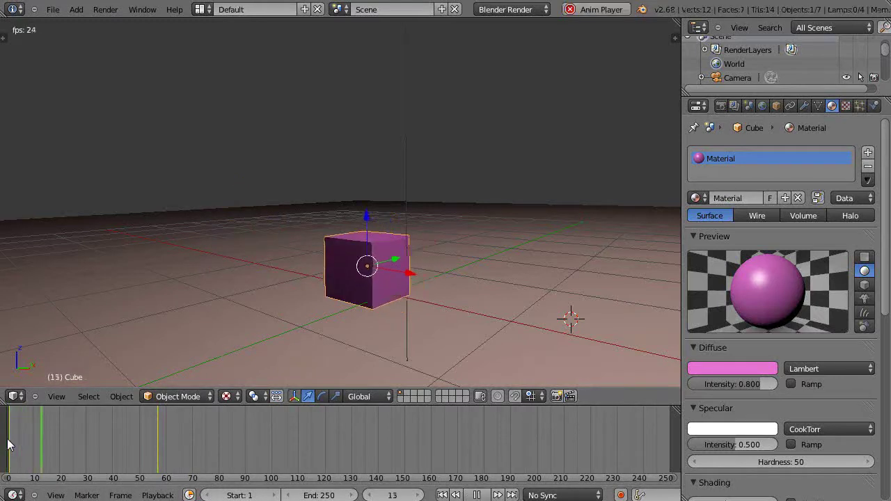
{"action": "key", "text": "Escape"}
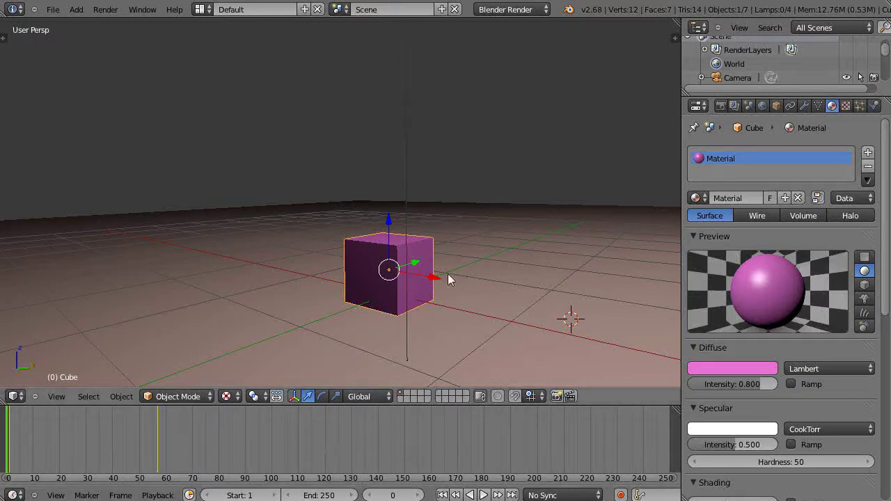
{"action": "left_click", "coordinate": [513, 8]}
Try Blender Game, undo back to Blender Render, and return to frame 1
{"action": "left_click", "coordinate": [509, 40]}
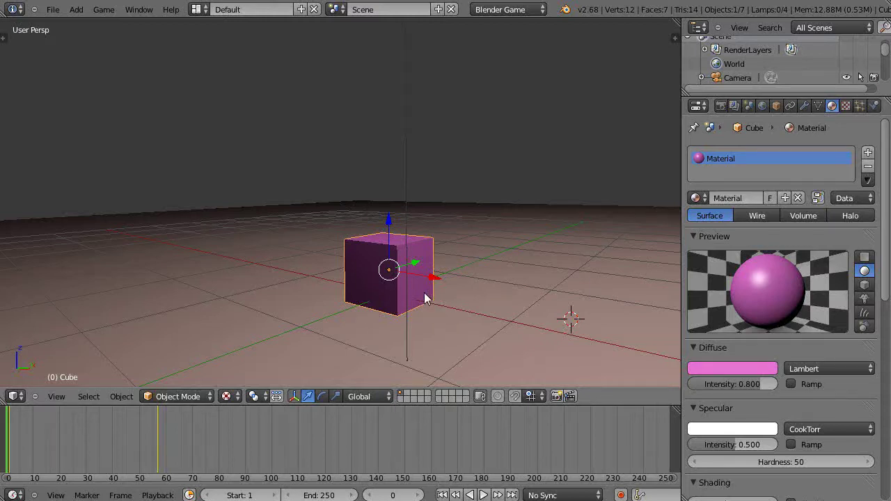
{"action": "key", "text": "ctrl+z"}
{"action": "key", "text": "ctrl+z"}
{"action": "key", "text": "ctrl+z"}
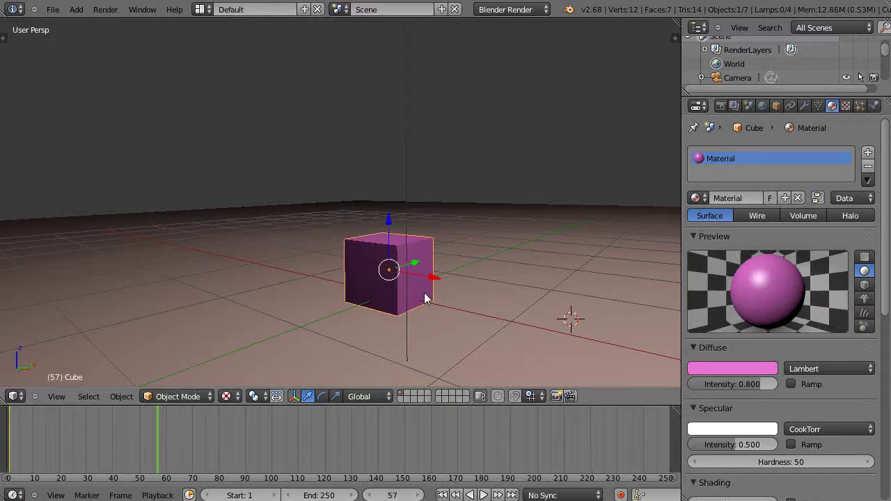
{"action": "key", "text": "shift+Left"}
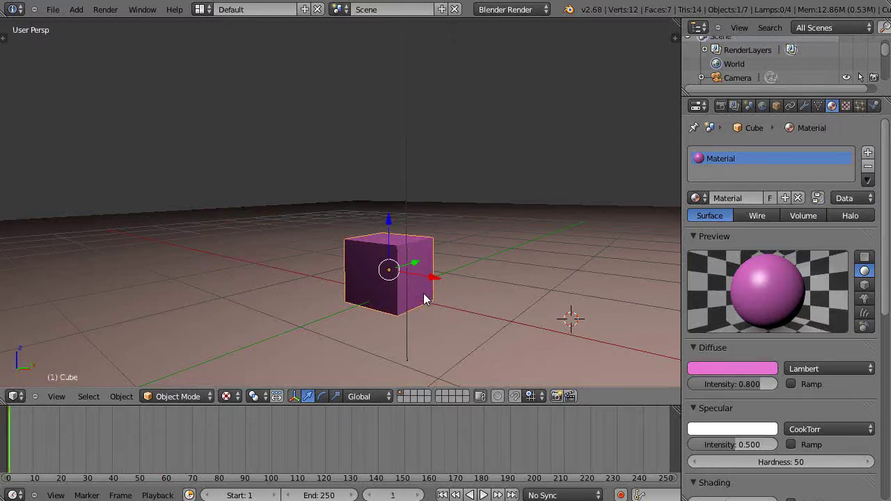
Frame the cube in the viewport and show its Object Data properties
{"action": "middle_click_drag", "start_coordinate": [423, 293], "coordinate": [433, 297]}
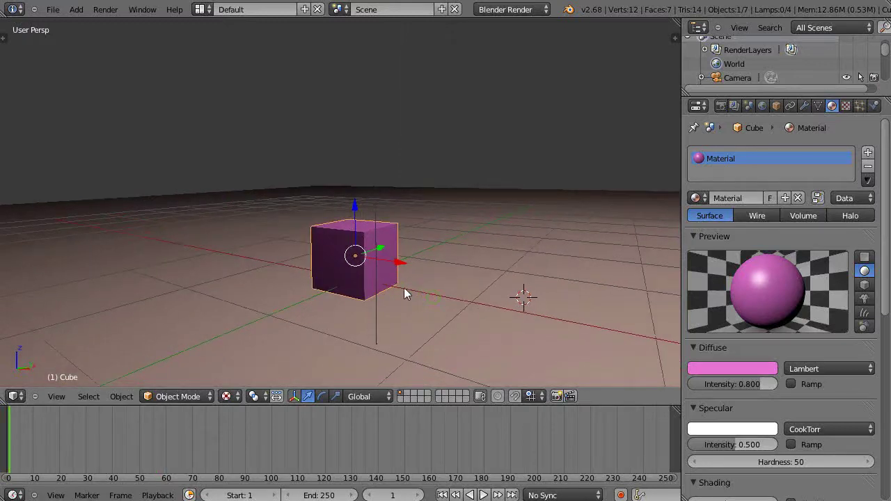
{"action": "key", "text": "KP_Decimal"}
{"action": "scroll", "coordinate": [403, 287], "scroll_direction": "down", "scroll_amount": 4}
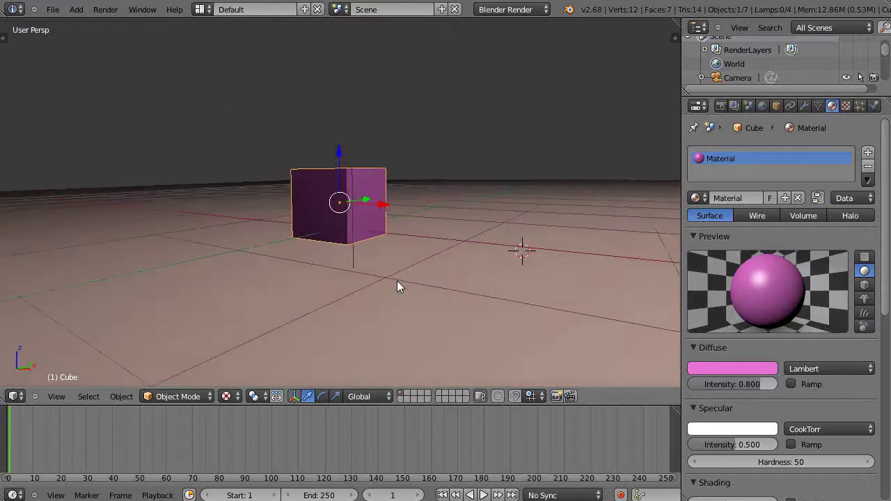
{"action": "middle_click_drag", "start_coordinate": [391, 274], "coordinate": [436, 320], "text": "shift"}
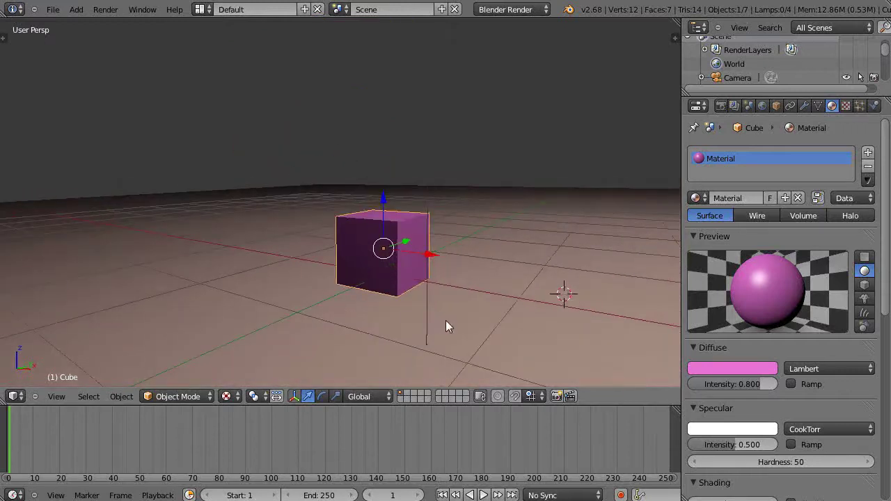
{"action": "left_click", "coordinate": [818, 105]}
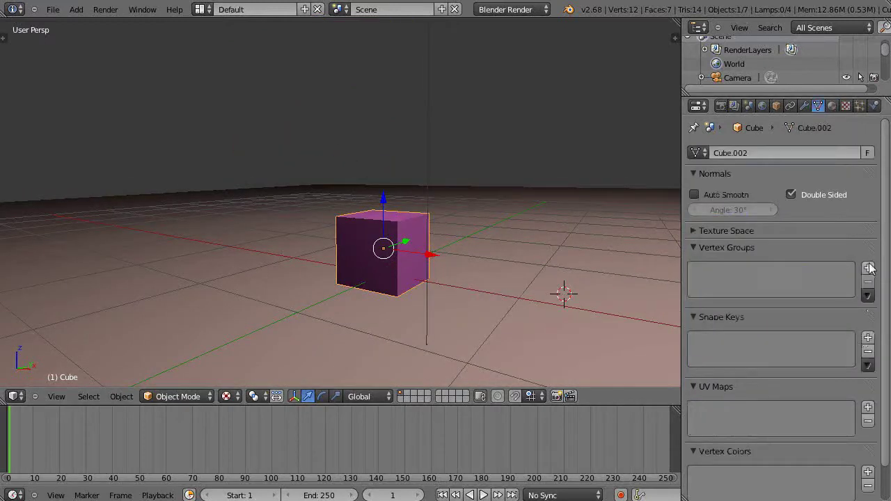
Add shape keys Key 1 and Key 2, making Key 1 active
{"action": "left_click", "coordinate": [867, 337]}
{"action": "left_click", "coordinate": [868, 338]}
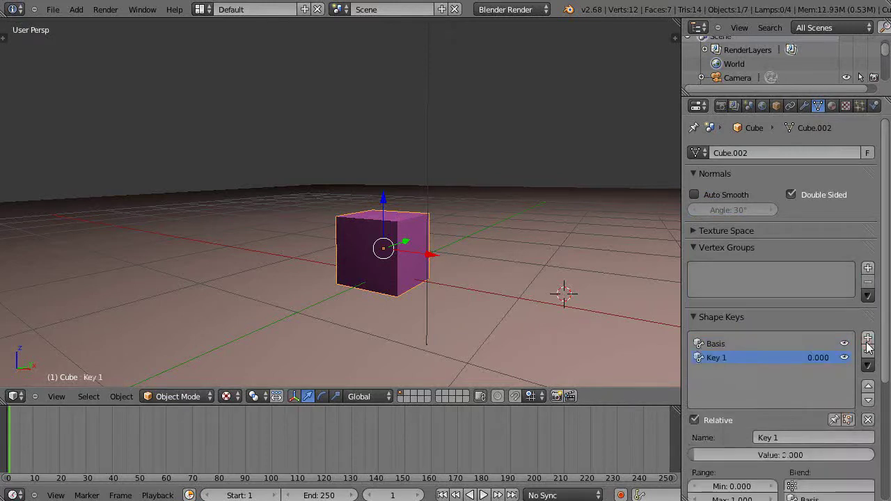
{"action": "left_click", "coordinate": [868, 339]}
{"action": "left_click", "coordinate": [719, 358]}
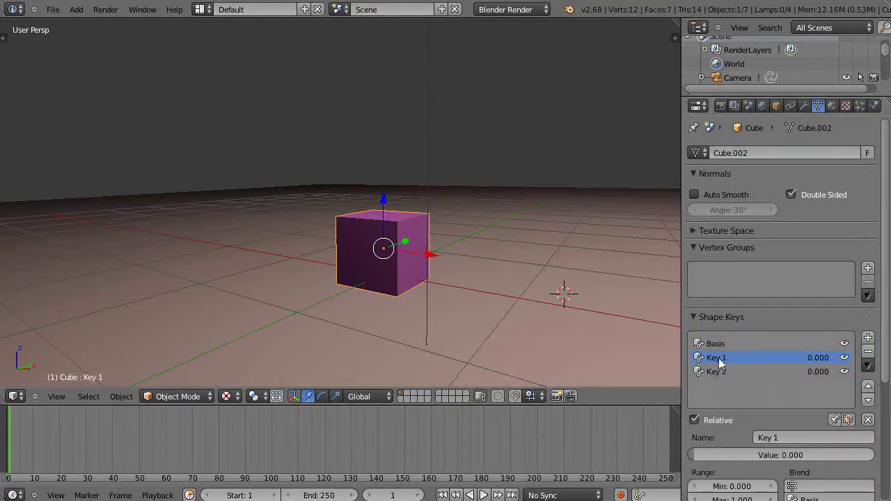
In Edit Mode, select the top vertices and stretch the top edge right
{"action": "key", "text": "Tab"}
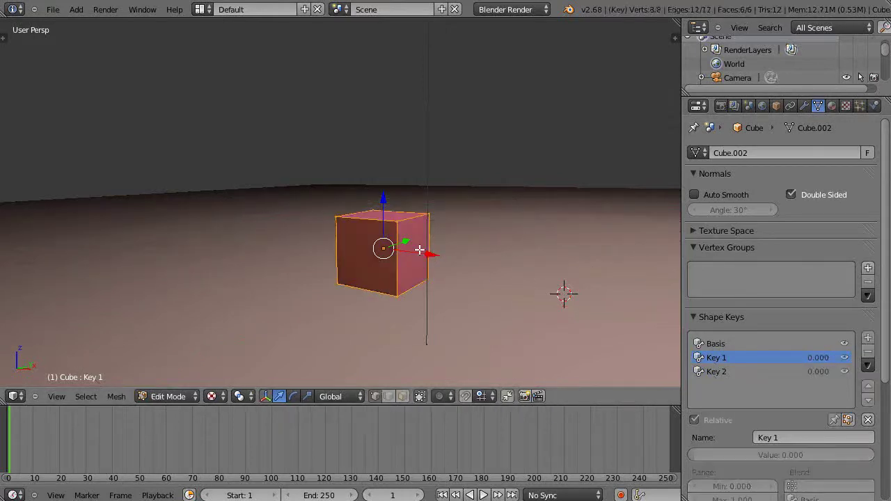
{"action": "key", "text": "s"}
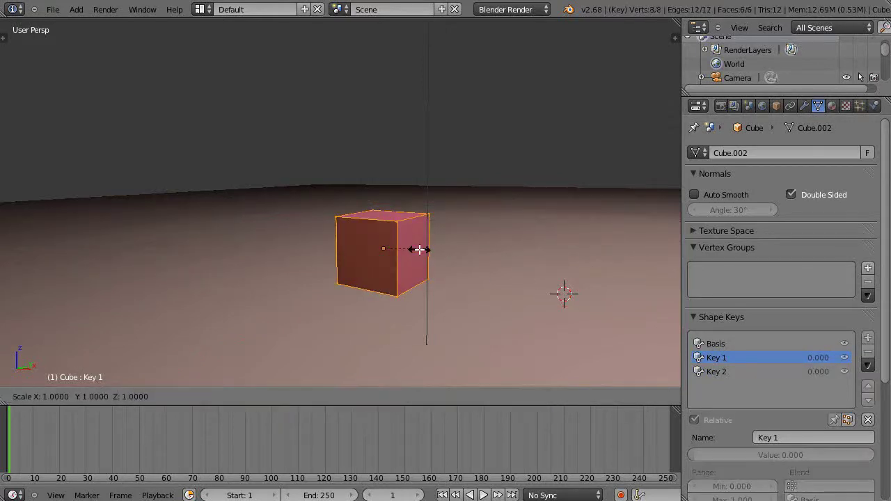
{"action": "right_click", "coordinate": [419, 249]}
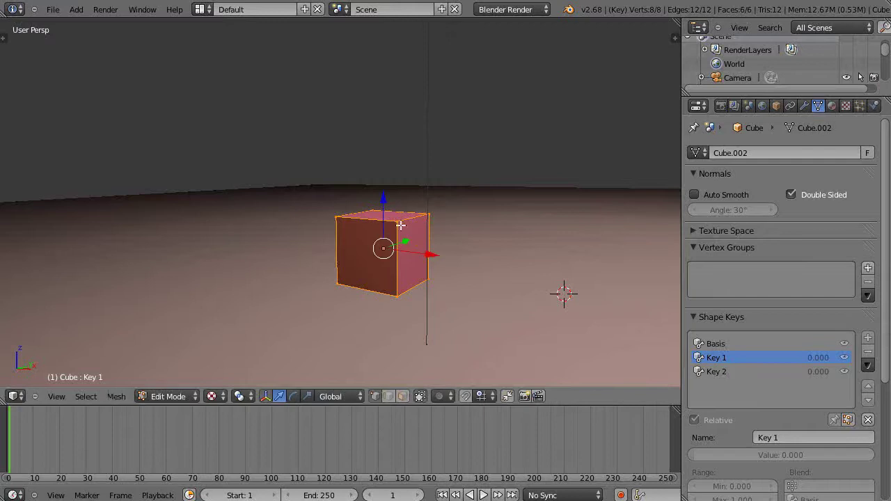
{"action": "right_click", "coordinate": [400, 223]}
{"action": "right_click", "coordinate": [429, 213]}
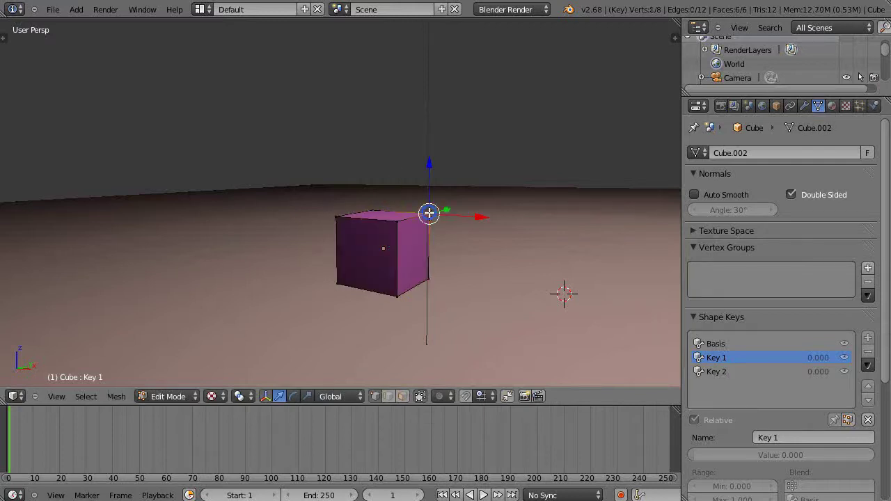
{"action": "right_click", "coordinate": [395, 225], "text": "shift"}
{"action": "middle_click_drag", "start_coordinate": [433, 265], "coordinate": [465, 273]}
{"action": "left_click_drag", "start_coordinate": [464, 219], "coordinate": [563, 239]}
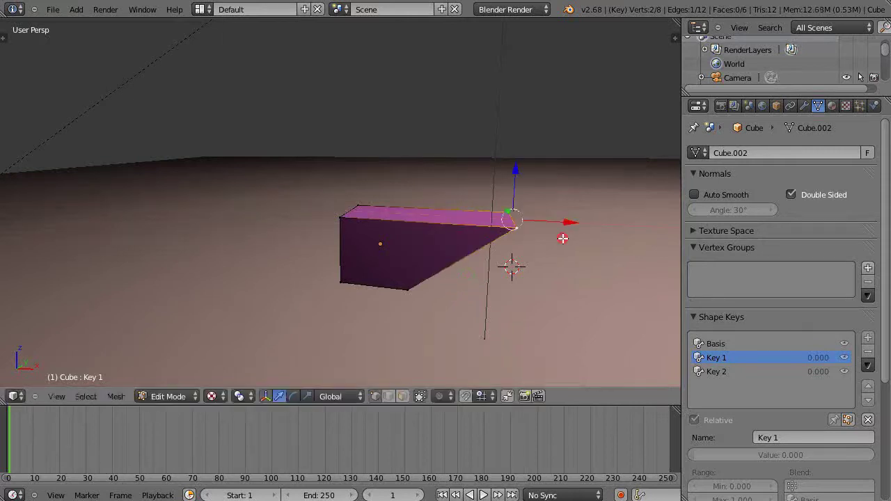
Pull the top-left edge outward, then test Key 1's Value slider in Object Mode
{"action": "right_click", "coordinate": [359, 207]}
{"action": "right_click", "coordinate": [341, 217], "text": "shift"}
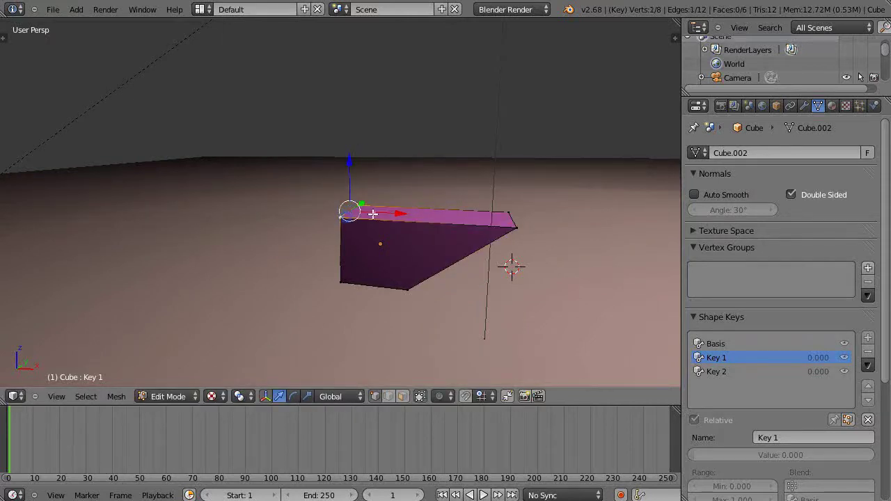
{"action": "left_click_drag", "start_coordinate": [403, 214], "coordinate": [308, 213]}
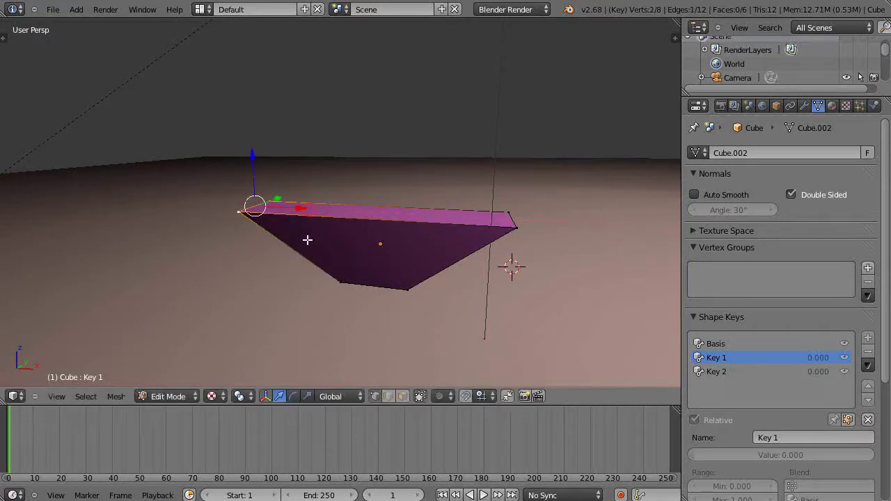
{"action": "middle_click_drag", "start_coordinate": [428, 378], "coordinate": [395, 363]}
{"action": "key", "text": "Tab"}
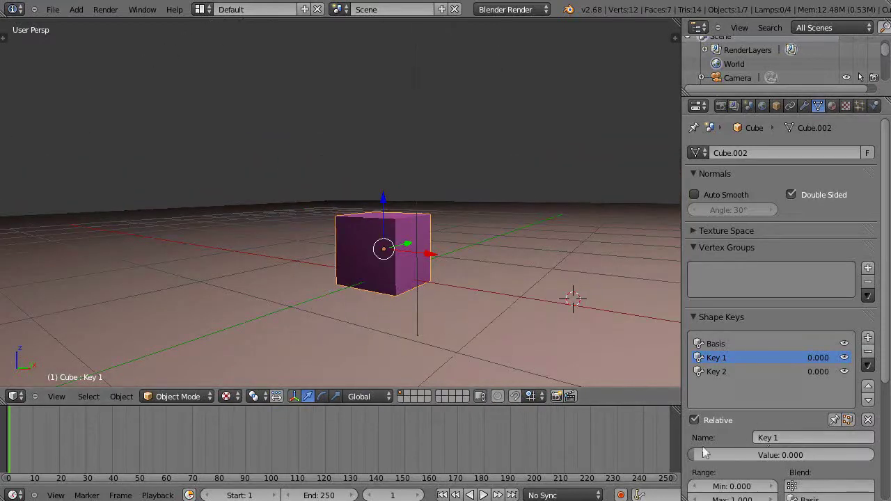
{"action": "mouse_move", "coordinate": [694, 454]}
{"action": "left_mouse_down"}
{"action": "mouse_move", "coordinate": [841, 457]}
{"action": "mouse_move", "coordinate": [679, 457]}
{"action": "left_mouse_up"}
Make Key 2 active and select the cube's four bottom vertices in Edit Mode
{"action": "left_click", "coordinate": [718, 372]}
{"action": "key", "text": "Tab"}
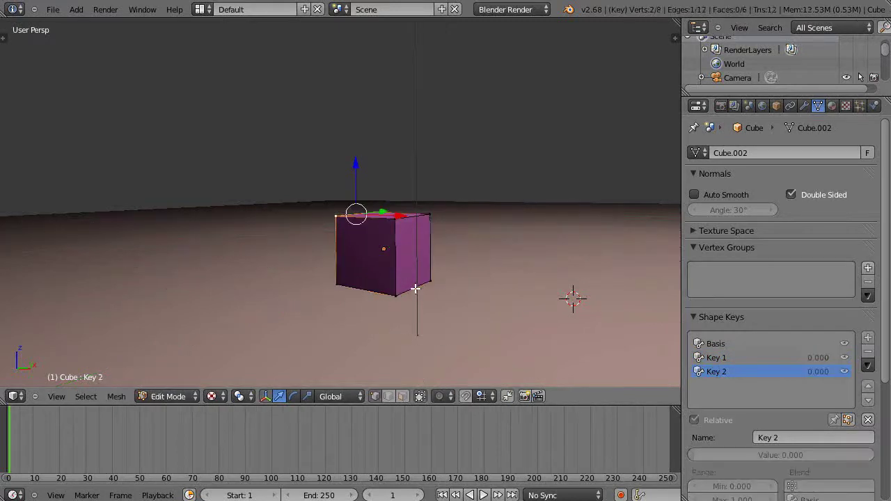
{"action": "right_click", "coordinate": [395, 295]}
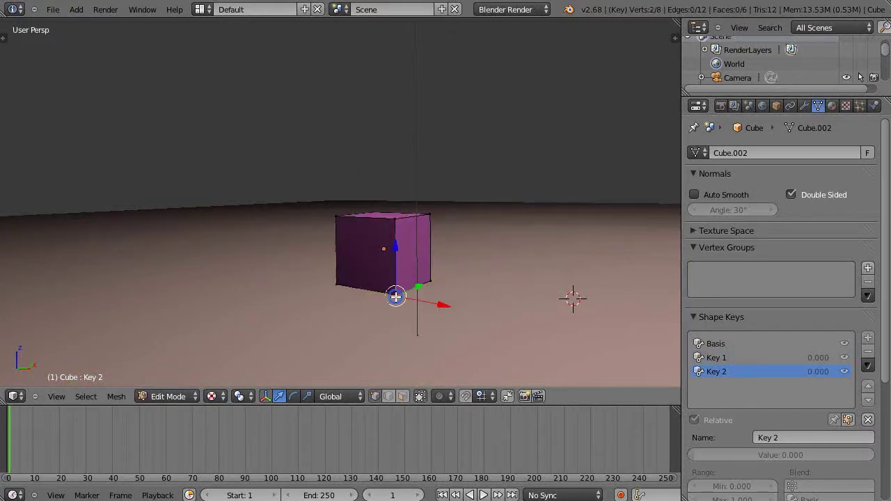
{"action": "right_click", "coordinate": [430, 285], "text": "shift"}
{"action": "middle_click_drag", "start_coordinate": [430, 285], "coordinate": [412, 293]}
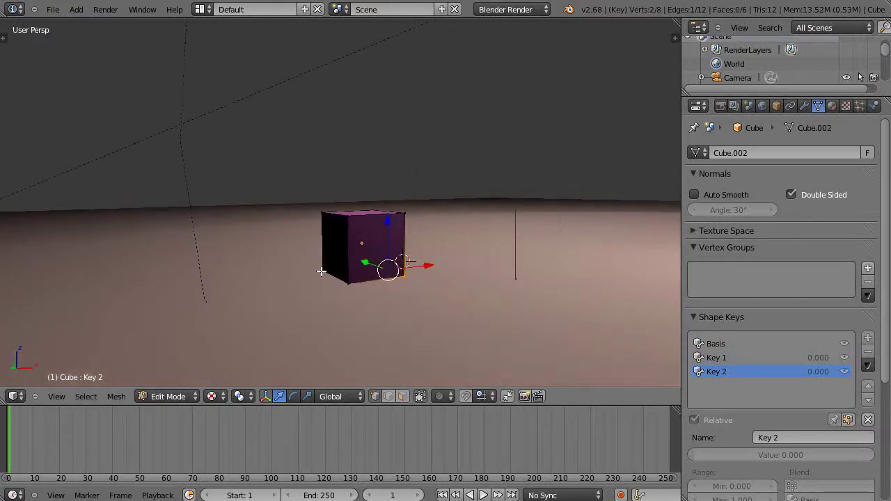
{"action": "right_click", "coordinate": [321, 272], "text": "shift"}
{"action": "right_click", "coordinate": [342, 280], "text": "shift"}
{"action": "middle_click_drag", "start_coordinate": [413, 348], "coordinate": [360, 348]}
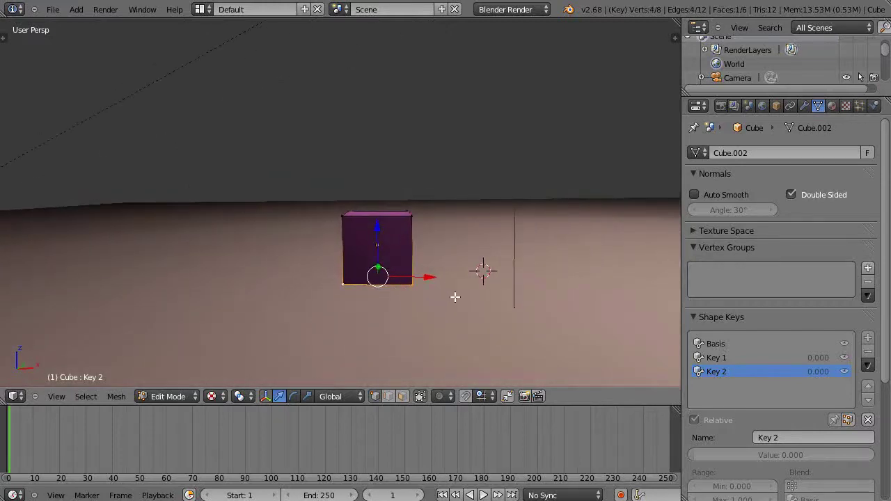
Scale the bottom face wider along X and preview Key 2's trapezoid morph
{"action": "key", "text": "s"}
{"action": "key", "text": "x"}
{"action": "left_click", "coordinate": [632, 318]}
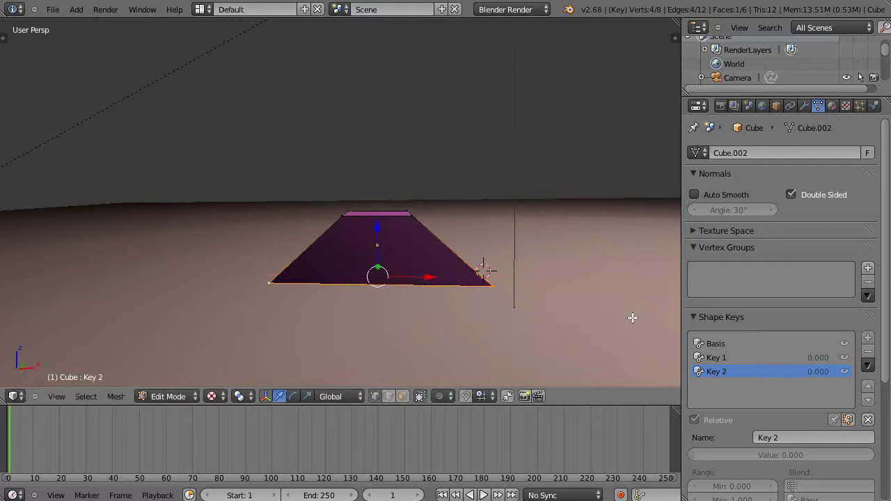
{"action": "key", "text": "Tab"}
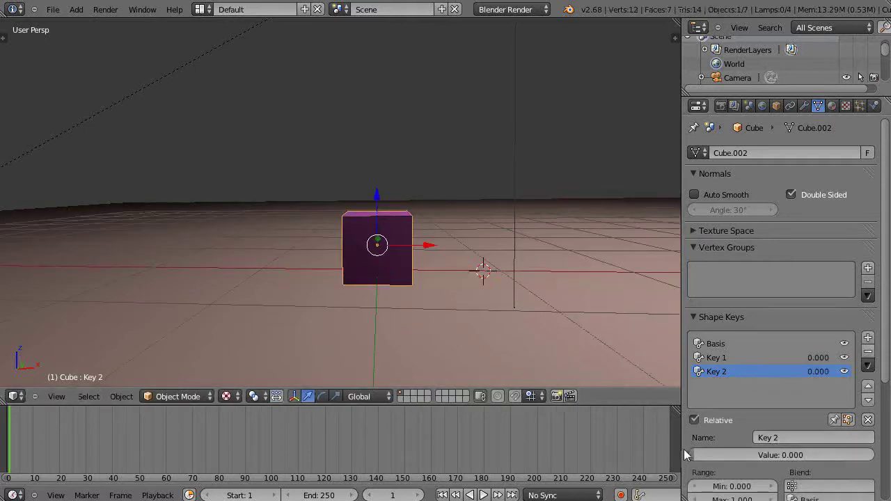
{"action": "mouse_move", "coordinate": [685, 455]}
{"action": "left_mouse_down"}
{"action": "mouse_move", "coordinate": [706, 459]}
{"action": "mouse_move", "coordinate": [678, 465]}
{"action": "left_mouse_up"}
Preview and reset Key 1's morph, then split the 3D view in two
{"action": "left_click", "coordinate": [702, 358]}
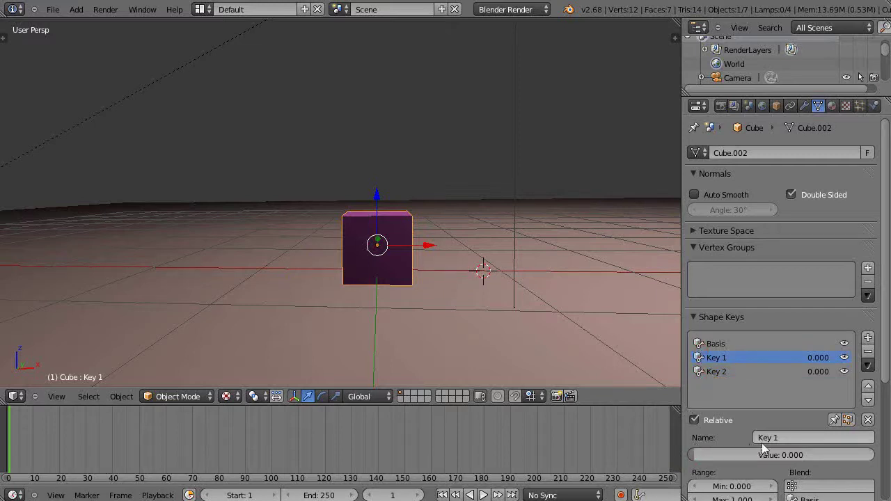
{"action": "left_click_drag", "start_coordinate": [696, 455], "coordinate": [630, 451]}
{"action": "left_click_drag", "start_coordinate": [5, 404], "coordinate": [26, 259]}
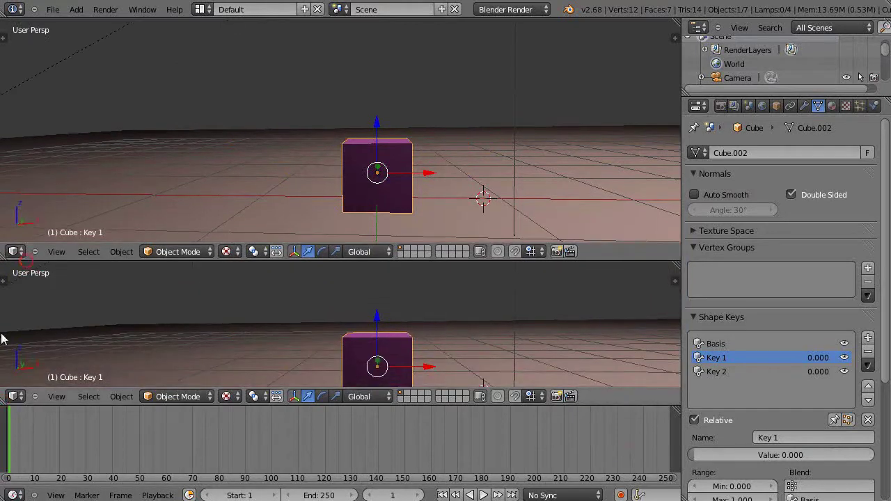
Turn the lower view into the Dope Sheet's Shape Key Editor
{"action": "left_click", "coordinate": [14, 396]}
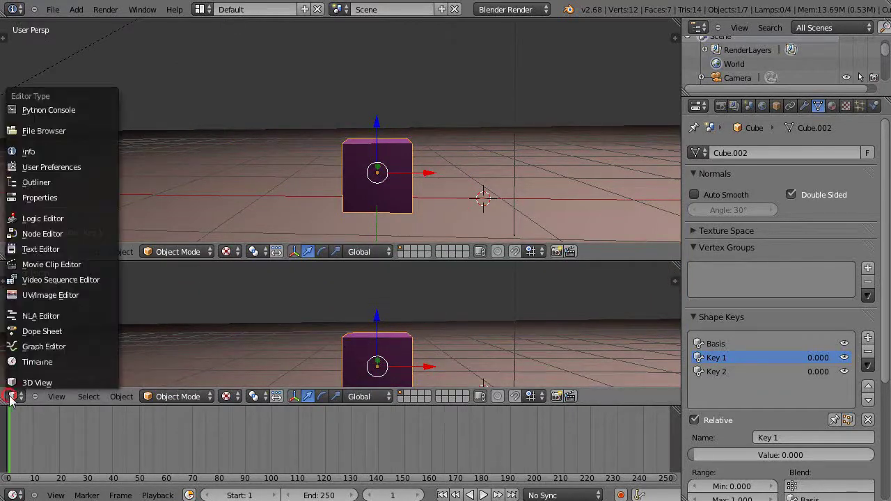
{"action": "left_click", "coordinate": [31, 337]}
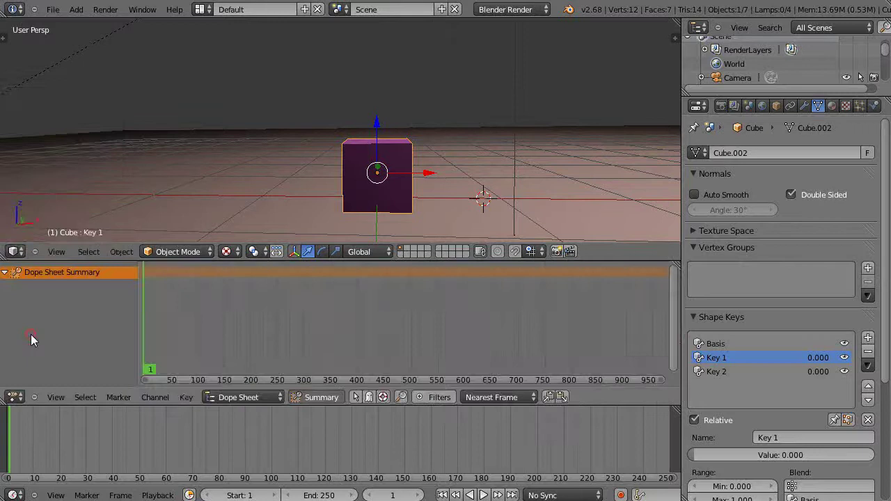
{"action": "left_click", "coordinate": [241, 397]}
{"action": "left_click", "coordinate": [243, 356]}
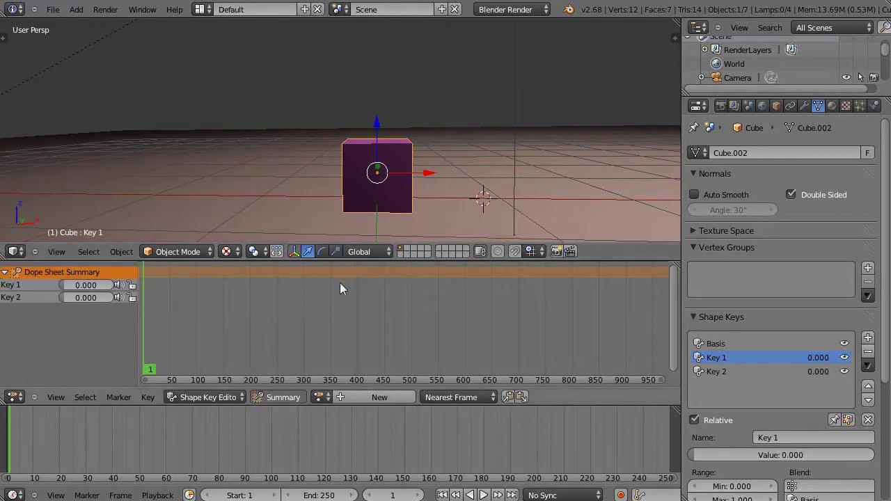
Resize the areas, raise Key 1, and keyframe it at frame 1 in a new KeyAction
{"action": "left_click_drag", "start_coordinate": [336, 391], "coordinate": [335, 440]}
{"action": "left_click_drag", "start_coordinate": [348, 261], "coordinate": [352, 333]}
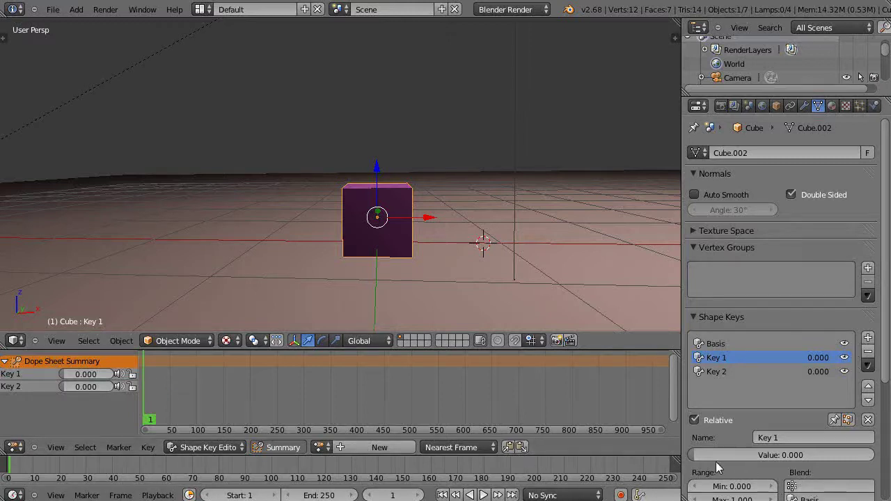
{"action": "left_click_drag", "start_coordinate": [706, 456], "coordinate": [796, 460]}
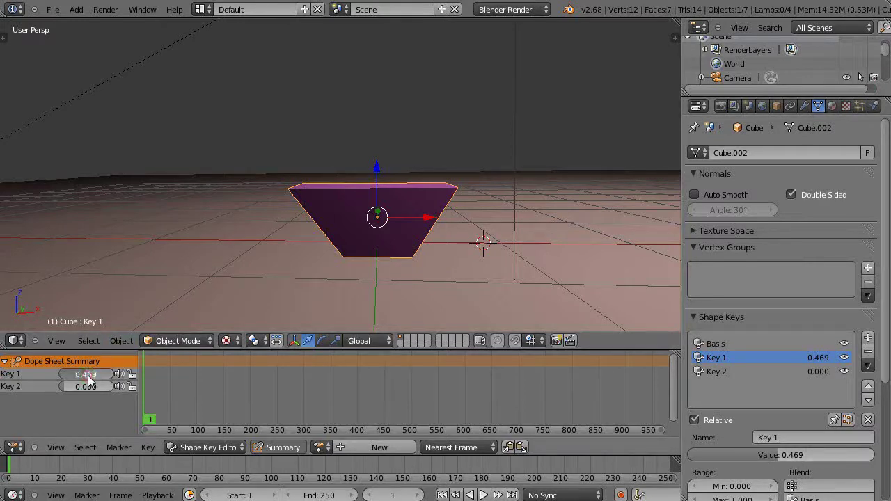
{"action": "left_click_drag", "start_coordinate": [87, 380], "coordinate": [101, 379]}
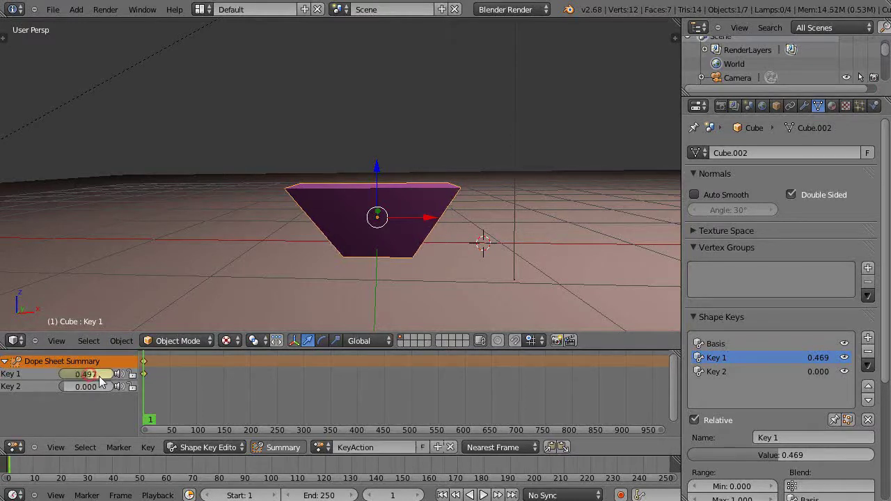
Enter an exact Key 1 value of 0.469 at frame 1
{"action": "left_click", "coordinate": [99, 374]}
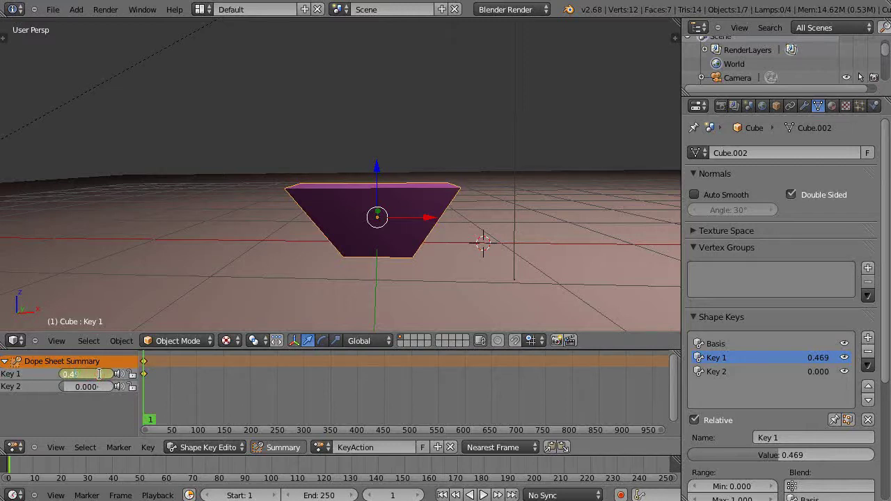
{"action": "type", "text": "0.469"}
{"action": "key", "text": "Return"}
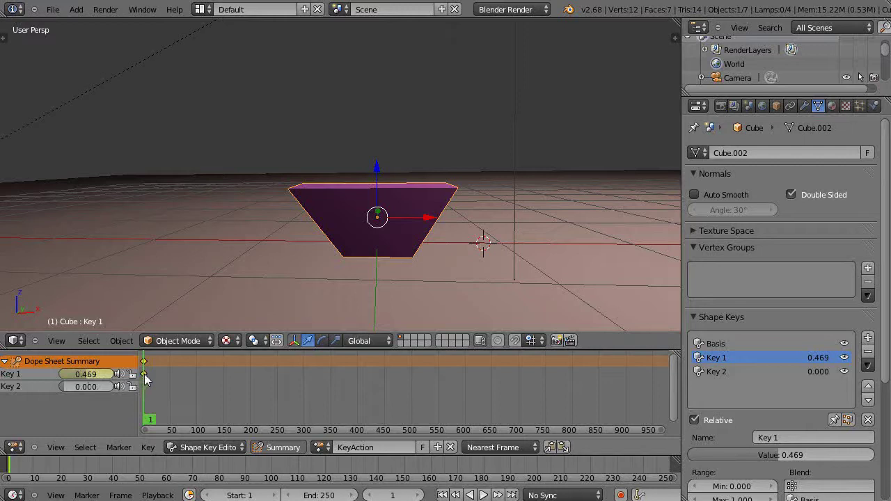
At frame 50, lower Key 1 to 0.131 and insert a keyframe
{"action": "left_click", "coordinate": [140, 475]}
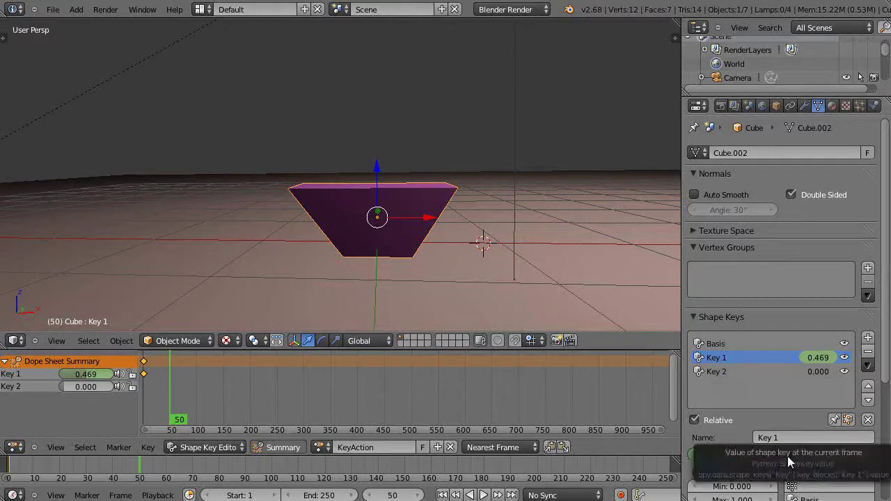
{"action": "left_click", "coordinate": [820, 455]}
{"action": "left_click_drag", "start_coordinate": [820, 456], "coordinate": [772, 468]}
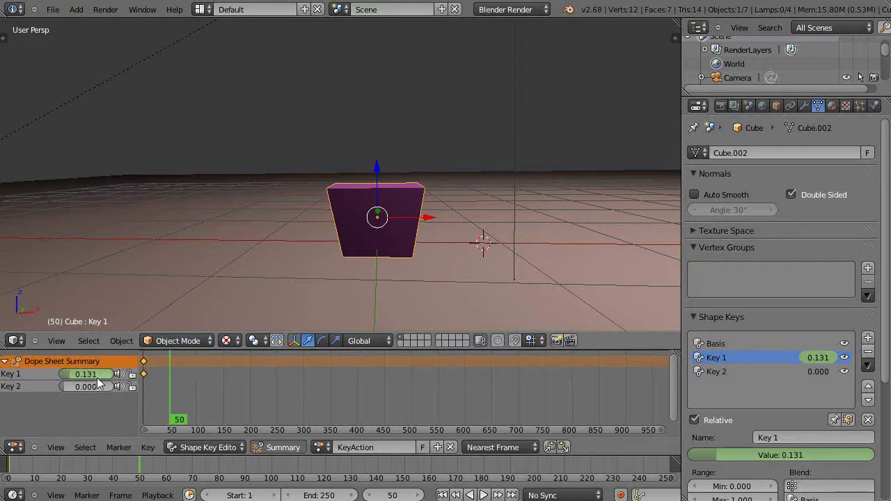
{"action": "key", "text": "i"}
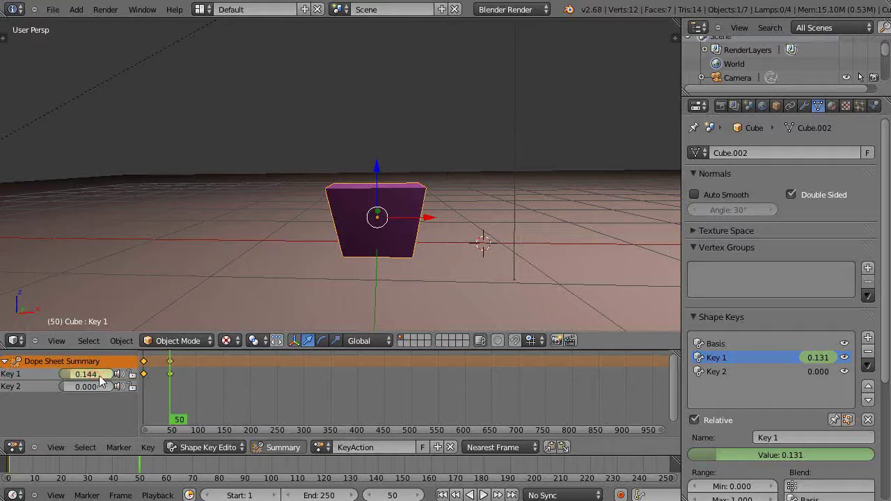
{"action": "left_click", "coordinate": [98, 375]}
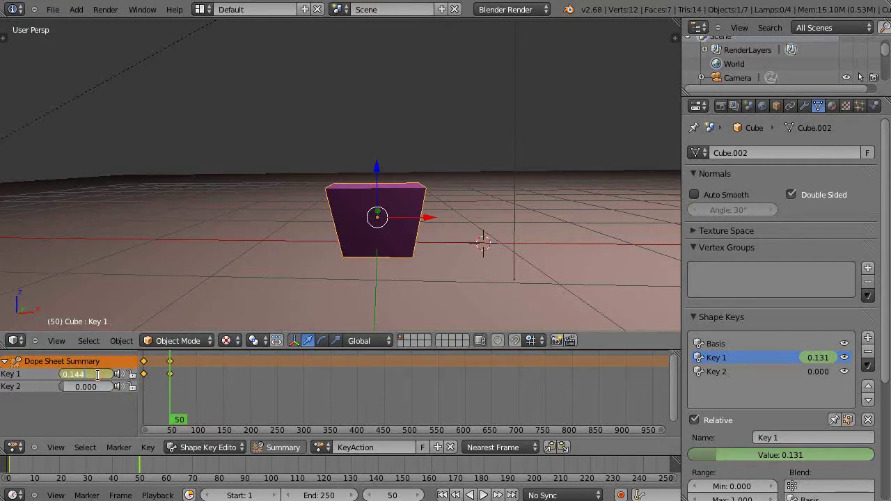
{"action": "key", "text": "Return"}
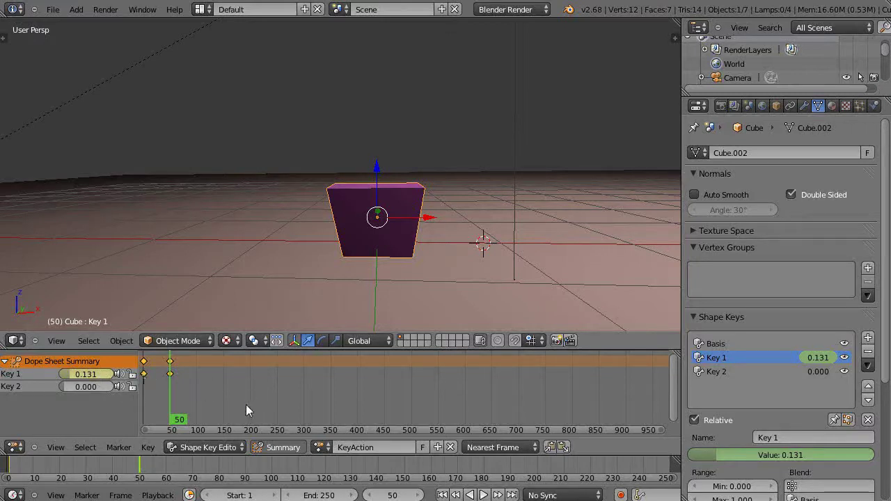
{"action": "key", "text": "shift+Left"}
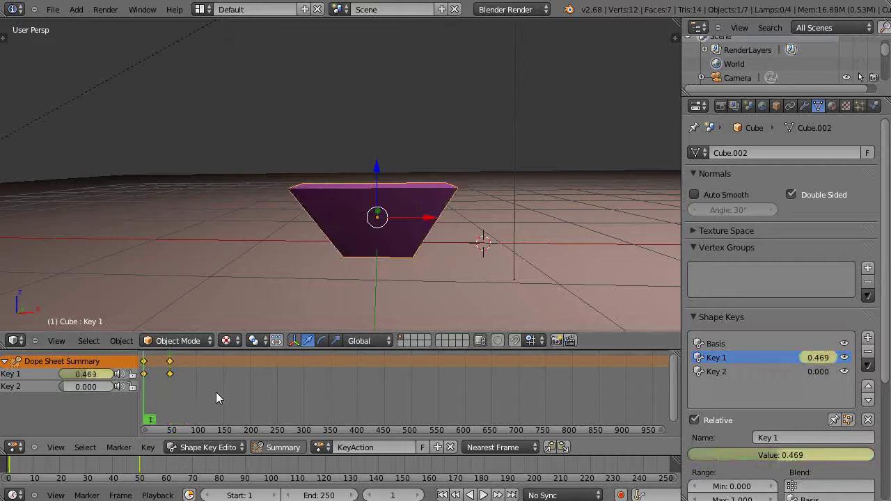
{"action": "key", "text": "Up"}
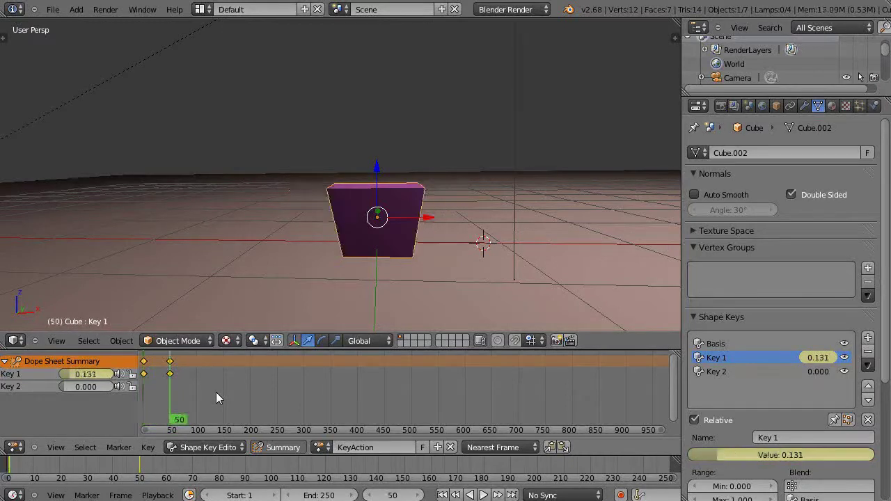
{"action": "key", "text": "shift+Left"}
{"action": "key", "text": "Up"}
{"action": "key", "text": "shift+Left"}
{"action": "key", "text": "Up"}
{"action": "key", "text": "shift+Left"}
{"action": "key", "text": "Up"}
{"action": "key", "text": "shift+Left"}
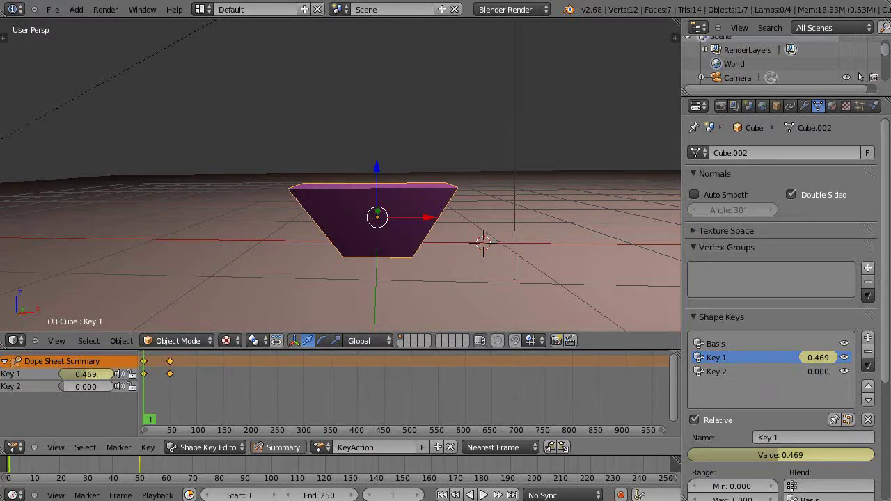
{"action": "key", "text": "alt+a"}
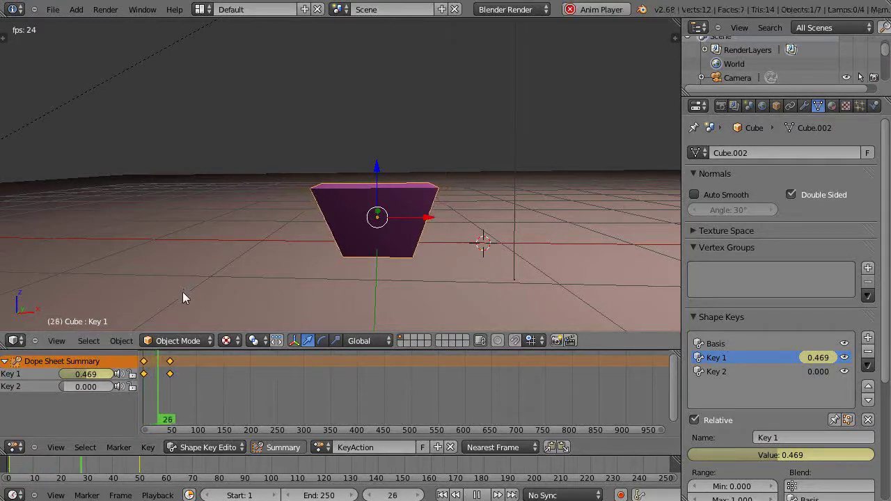
{"action": "key", "text": "Escape"}
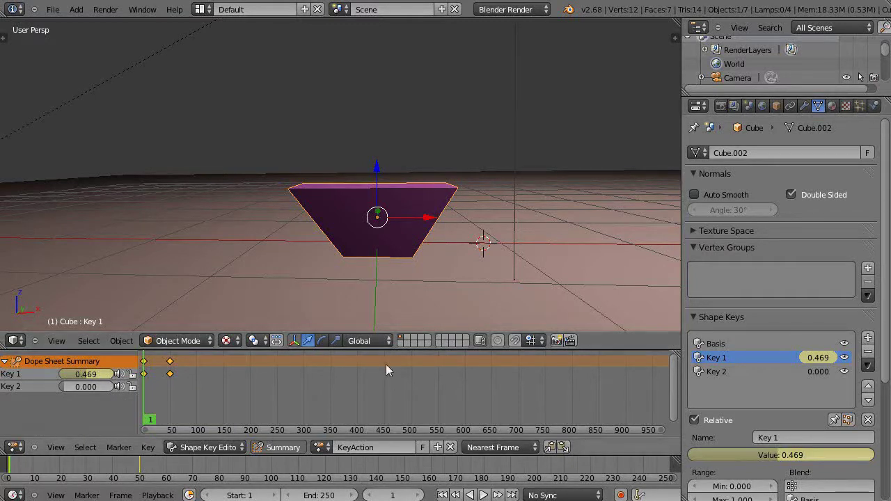
Enlarge the 3D view, switch the engine to Blender Game, and load the Game Logic layout
{"action": "left_click_drag", "start_coordinate": [682, 275], "coordinate": [722, 278]}
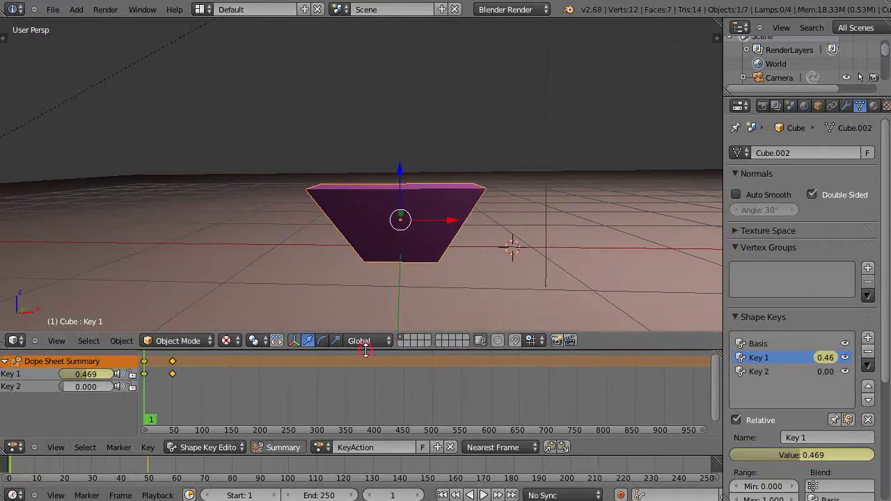
{"action": "left_click_drag", "start_coordinate": [364, 350], "coordinate": [368, 385]}
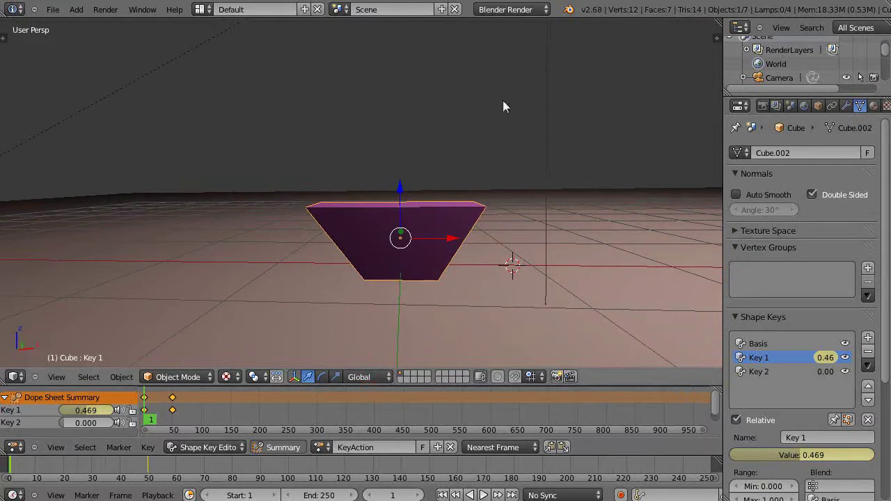
{"action": "left_click", "coordinate": [505, 9]}
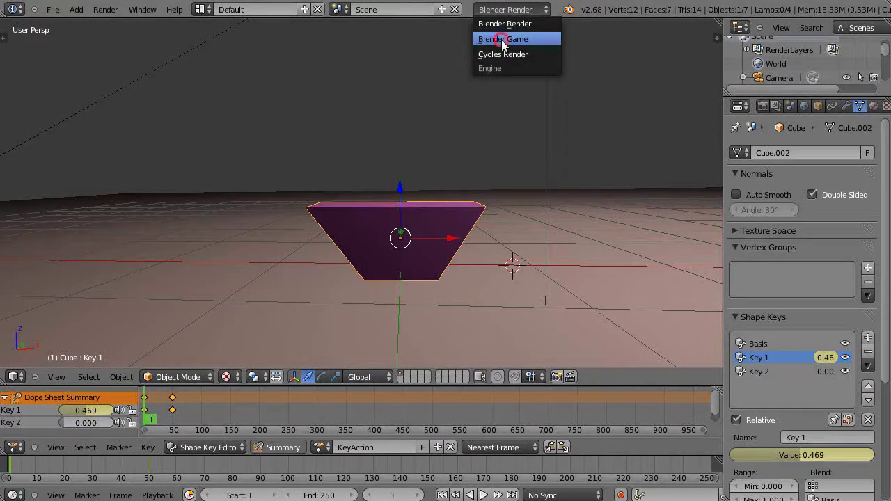
{"action": "left_click", "coordinate": [502, 40]}
{"action": "left_click", "coordinate": [198, 11]}
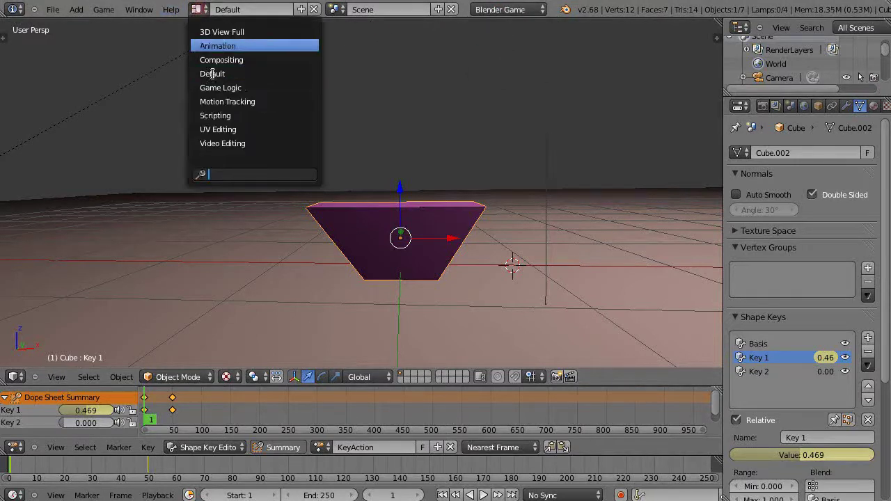
{"action": "left_click", "coordinate": [229, 89]}
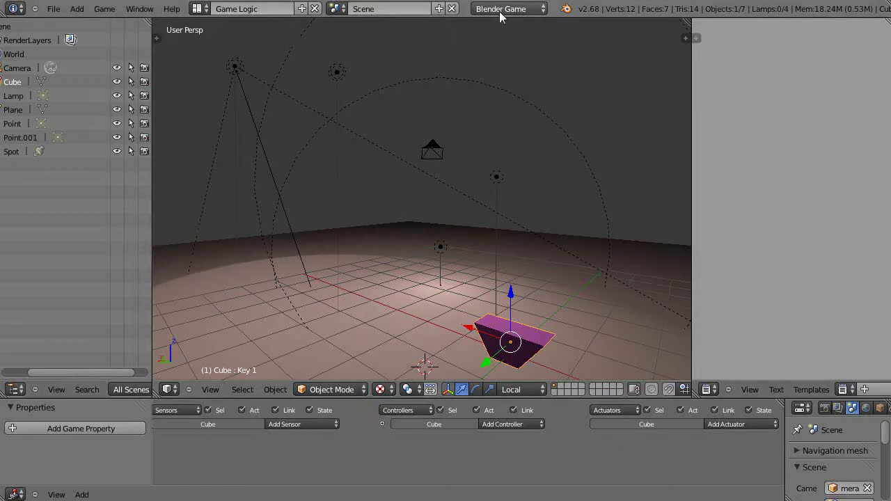
Return to the Default layout and enlarge the dope sheet below the 3D view
{"action": "left_click", "coordinate": [200, 9]}
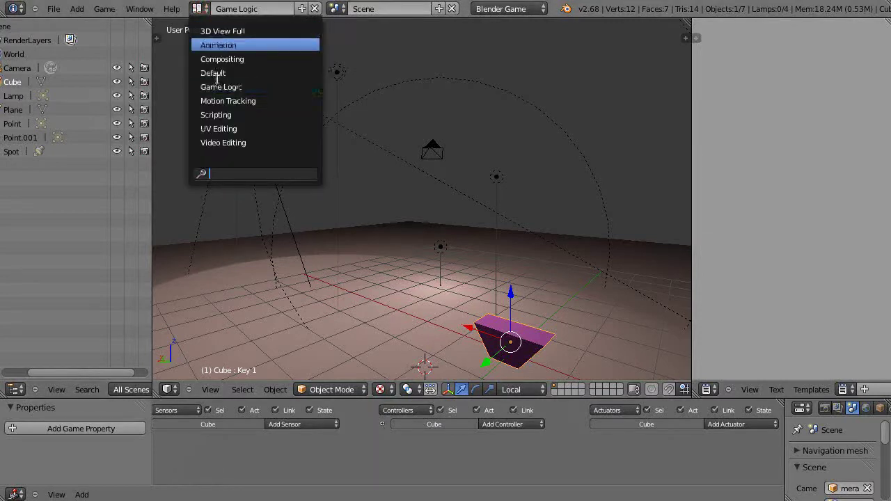
{"action": "left_click", "coordinate": [222, 74]}
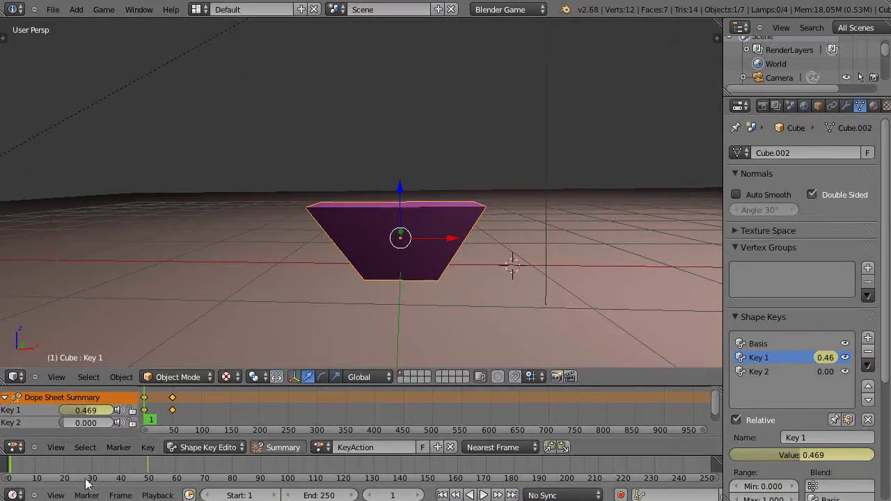
{"action": "left_click_drag", "start_coordinate": [193, 387], "coordinate": [192, 356]}
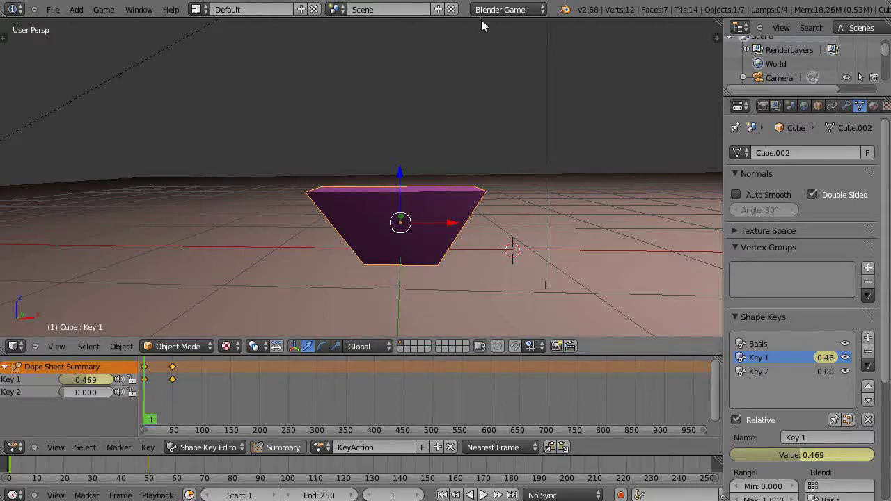
Switch back to Game Logic, reposition the cube in view, and enlarge the logic editor
{"action": "left_click", "coordinate": [197, 9]}
{"action": "left_click", "coordinate": [220, 87]}
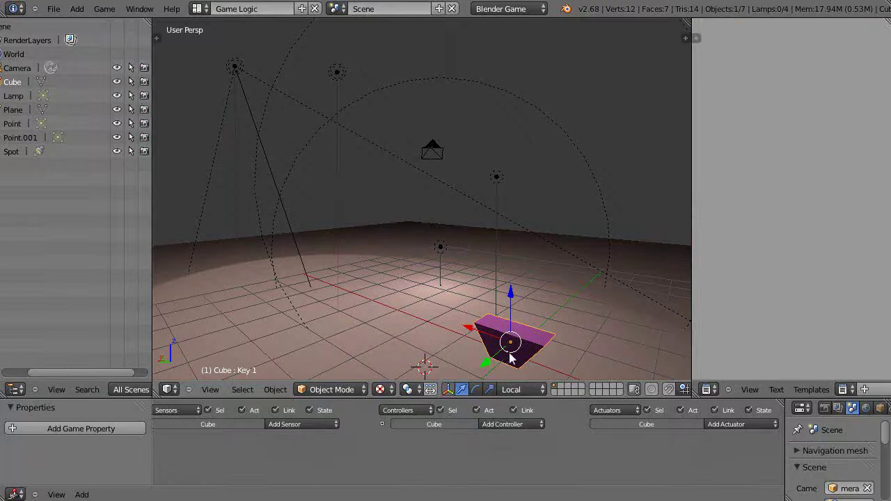
{"action": "mouse_move", "coordinate": [523, 354]}
{"action": "middle_mouse_down"}
{"action": "mouse_move", "coordinate": [483, 308]}
{"action": "mouse_move", "coordinate": [522, 350]}
{"action": "middle_mouse_up"}
{"action": "scroll", "coordinate": [503, 292], "scroll_direction": "up", "scroll_amount": 4}
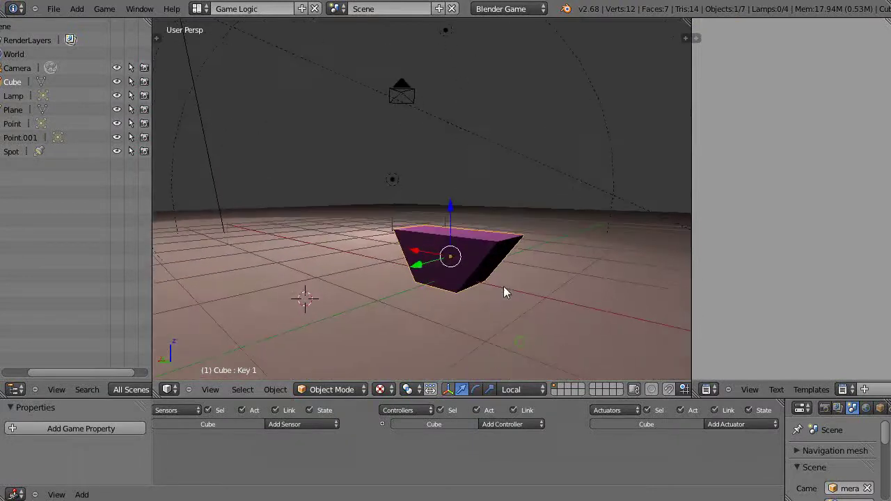
{"action": "middle_click_drag", "start_coordinate": [427, 293], "coordinate": [439, 327]}
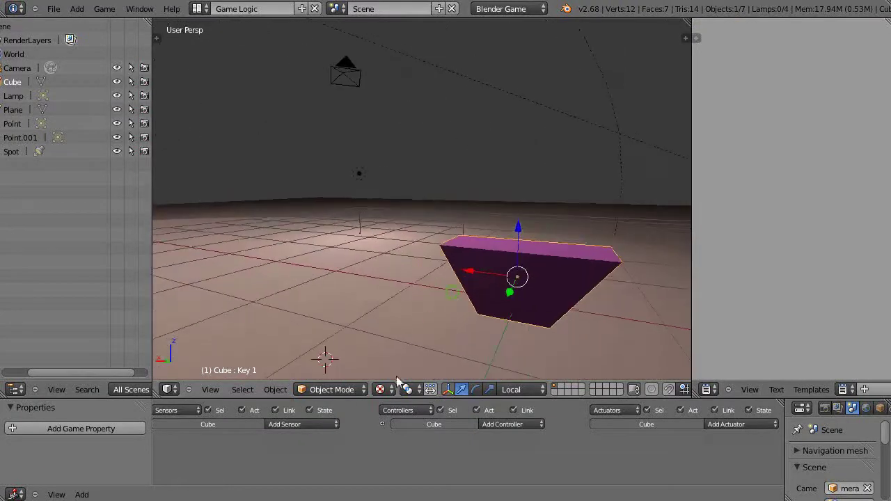
{"action": "left_click_drag", "start_coordinate": [406, 398], "coordinate": [362, 313]}
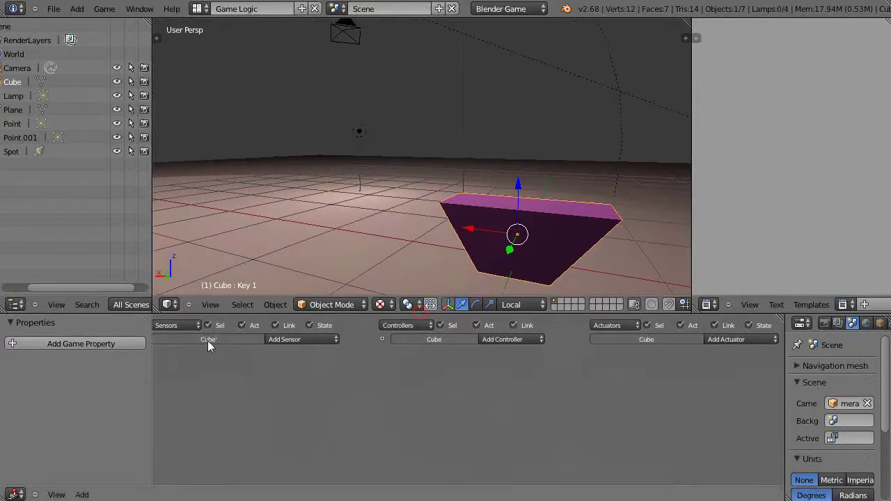
{"action": "scroll", "coordinate": [214, 395], "scroll_direction": "up", "scroll_amount": 2}
Add a Keyboard sensor to the cube triggered by key A
{"action": "left_click", "coordinate": [243, 347]}
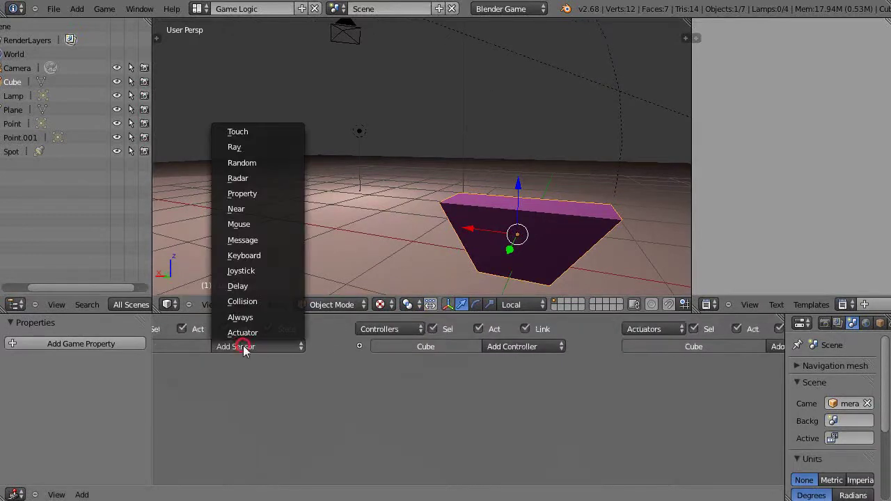
{"action": "left_click", "coordinate": [245, 256]}
{"action": "left_click", "coordinate": [194, 425]}
{"action": "key", "text": "a"}
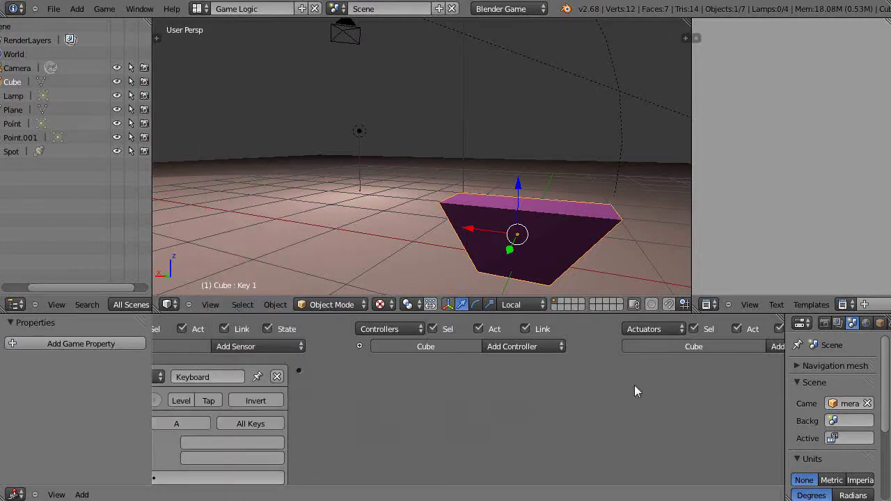
Add an Action actuator and a Motion actuator to the cube
{"action": "middle_click_drag", "start_coordinate": [685, 386], "coordinate": [601, 387]}
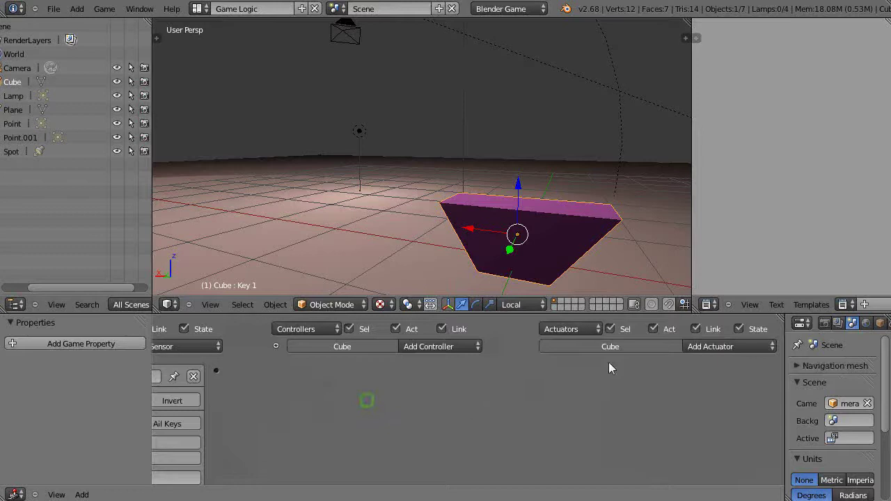
{"action": "left_click", "coordinate": [733, 348]}
{"action": "left_click", "coordinate": [719, 330]}
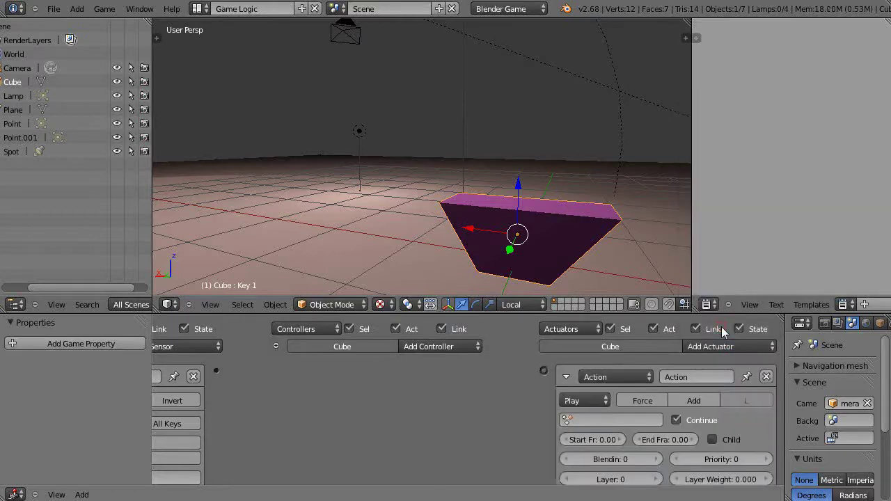
{"action": "middle_click_drag", "start_coordinate": [469, 459], "coordinate": [469, 406]}
{"action": "scroll", "coordinate": [507, 394], "scroll_direction": "down", "scroll_amount": 3}
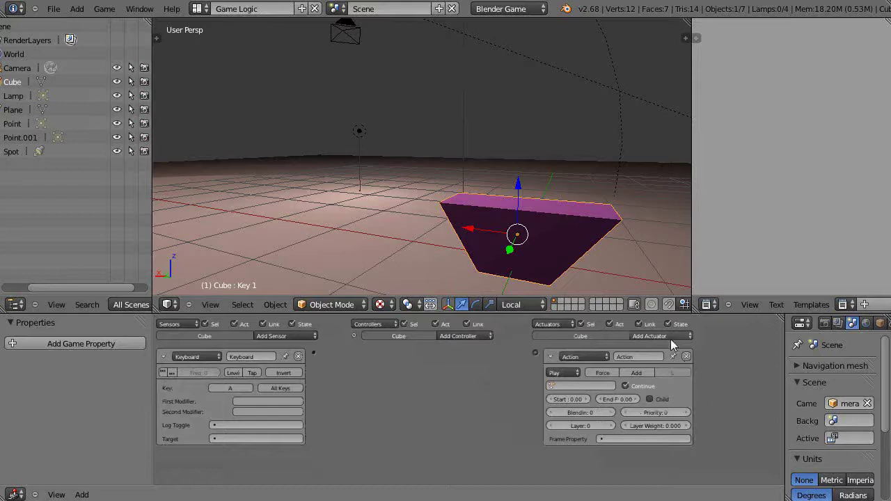
{"action": "left_click", "coordinate": [672, 336]}
{"action": "left_click", "coordinate": [651, 253]}
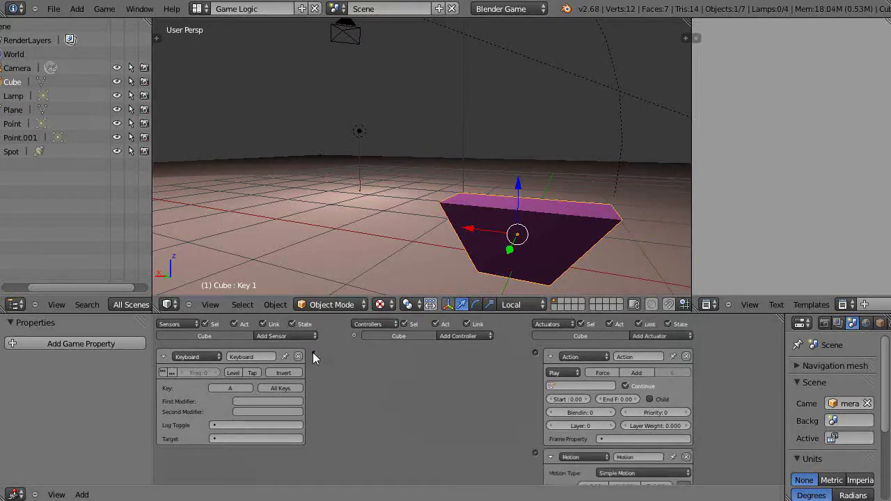
Link the Keyboard sensor through an And controller to both the Action and Motion actuators
{"action": "left_click_drag", "start_coordinate": [314, 353], "coordinate": [534, 352]}
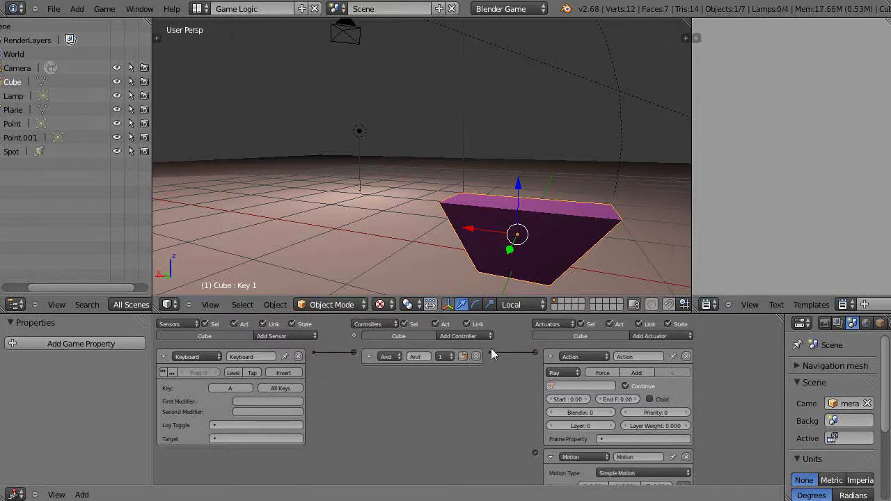
{"action": "left_click_drag", "start_coordinate": [492, 354], "coordinate": [534, 454]}
{"action": "scroll", "coordinate": [483, 435], "scroll_direction": "up", "scroll_amount": 3}
Set the Action actuator to play KeyAction from start frame 1 to end frame 50
{"action": "middle_click_drag", "start_coordinate": [498, 453], "coordinate": [347, 414]}
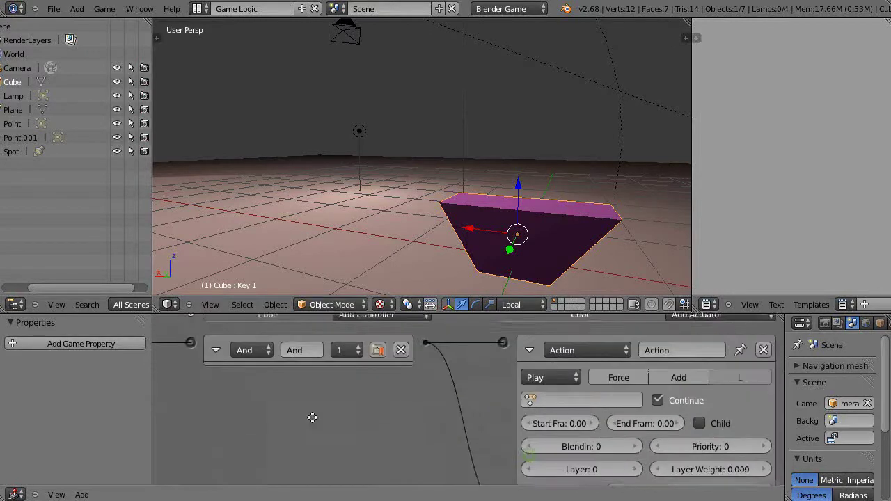
{"action": "left_click", "coordinate": [562, 400]}
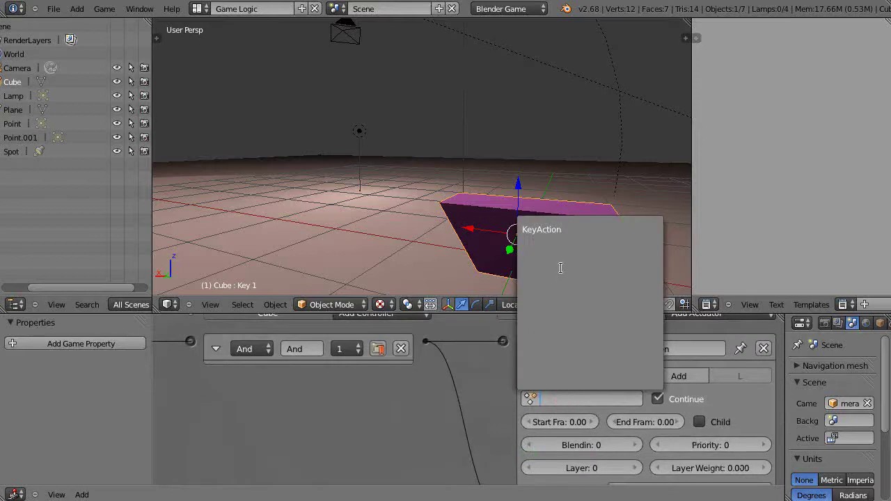
{"action": "left_click", "coordinate": [562, 230]}
{"action": "left_click", "coordinate": [577, 423]}
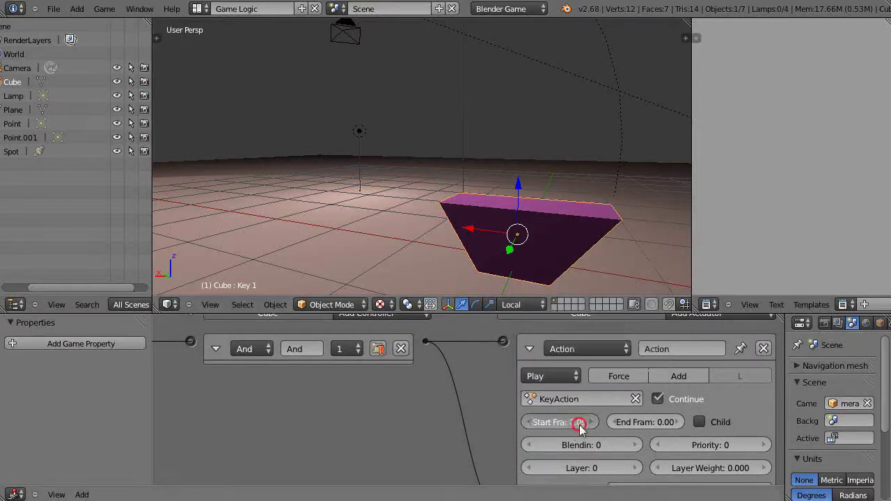
{"action": "type", "text": "1"}
{"action": "key", "text": "Return"}
{"action": "left_click", "coordinate": [655, 423]}
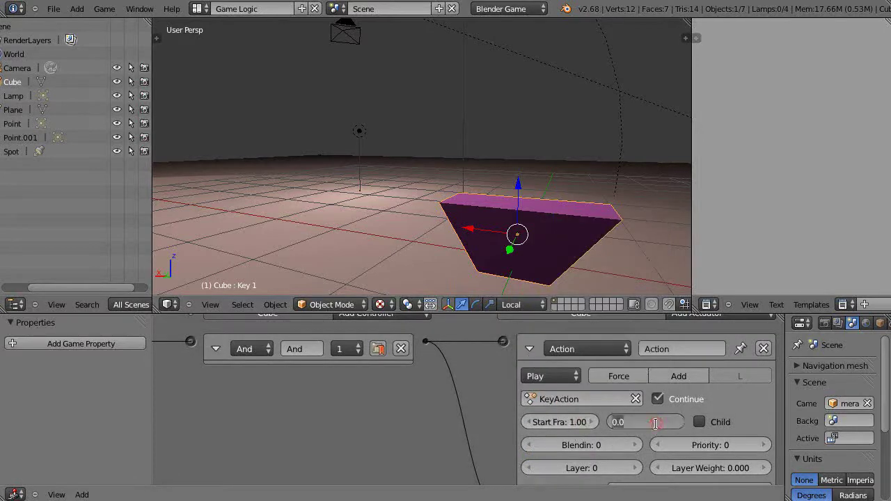
{"action": "type", "text": "50"}
{"action": "key", "text": "Return"}
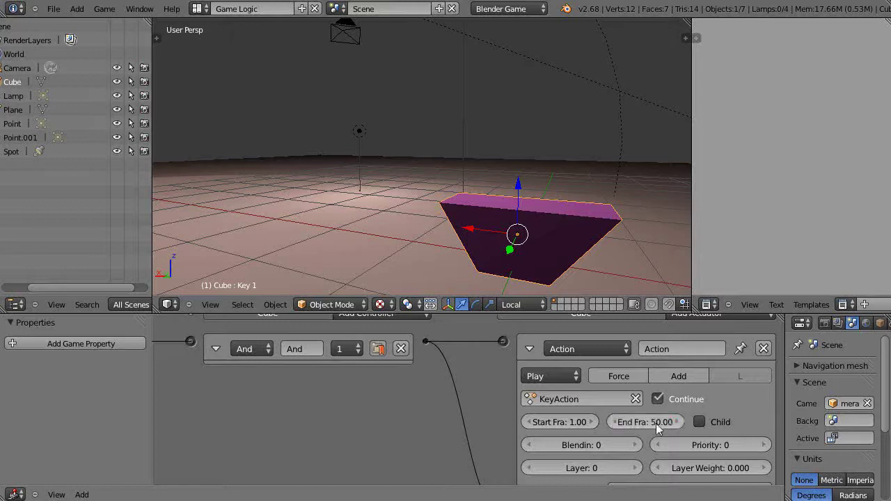
Enable true-pulse on the Keyboard sensor so it keeps firing while the key is held
{"action": "middle_click_drag", "start_coordinate": [240, 412], "coordinate": [536, 423]}
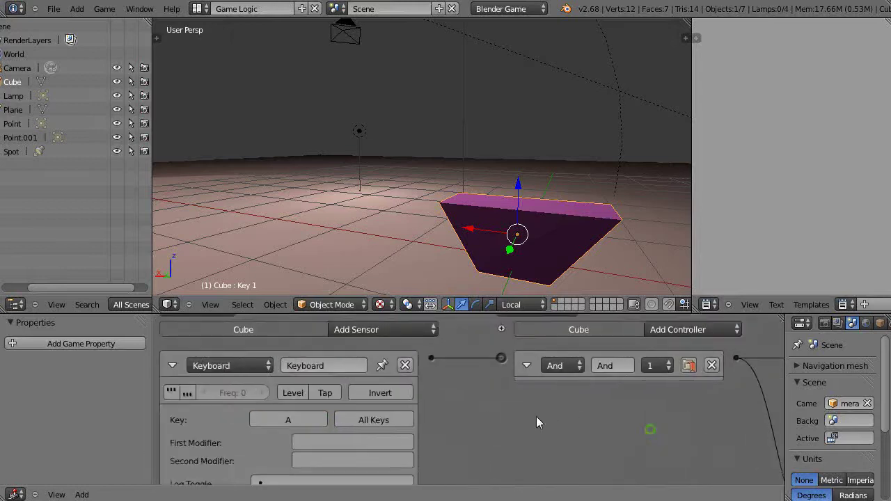
{"action": "left_click", "coordinate": [171, 393]}
{"action": "middle_click_drag", "start_coordinate": [608, 438], "coordinate": [215, 309]}
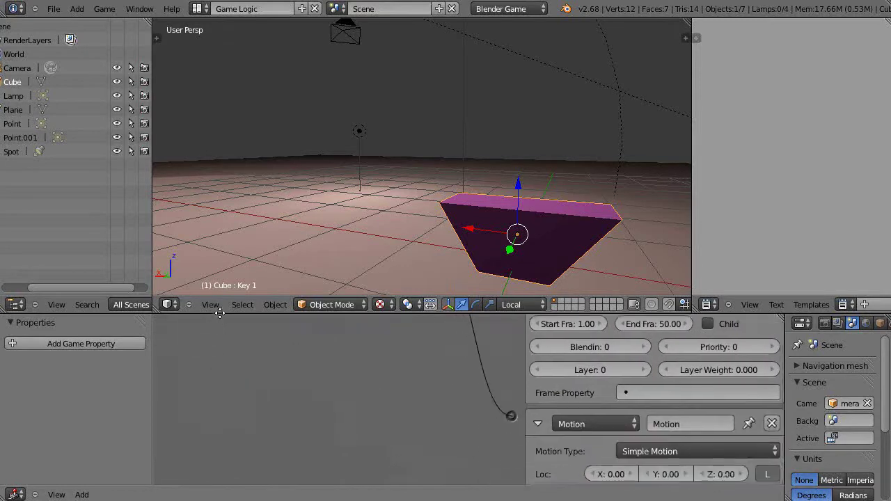
{"action": "middle_click_drag", "start_coordinate": [342, 424], "coordinate": [346, 371]}
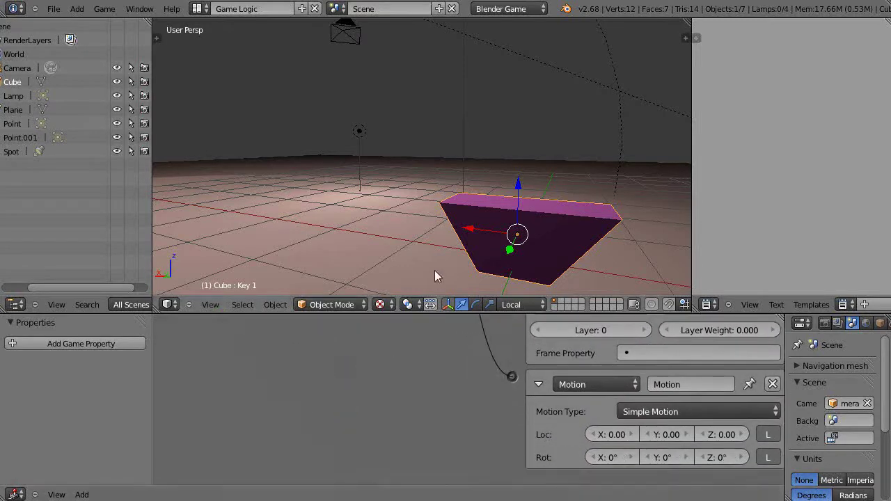
{"action": "middle_click_drag", "start_coordinate": [435, 264], "coordinate": [513, 253]}
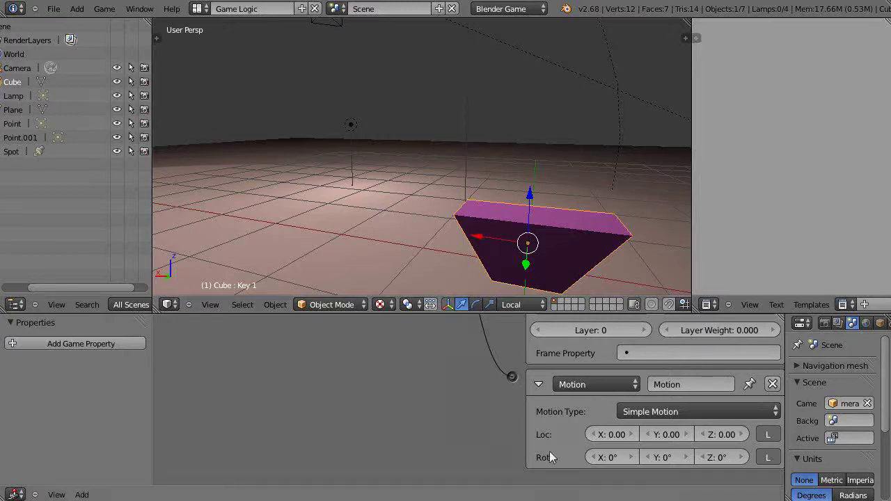
Set the Motion actuator's Loc X to 0.01
{"action": "left_click", "coordinate": [619, 436]}
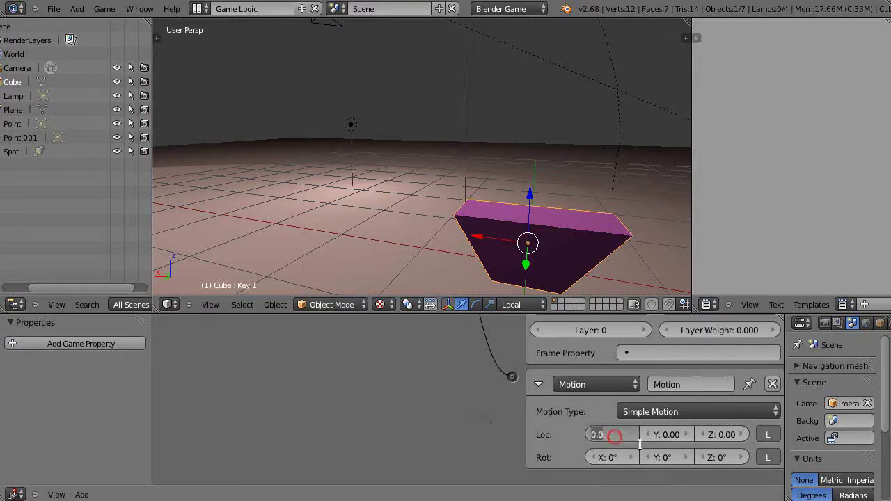
{"action": "key", "text": "BackSpace"}
{"action": "key", "text": "Return"}
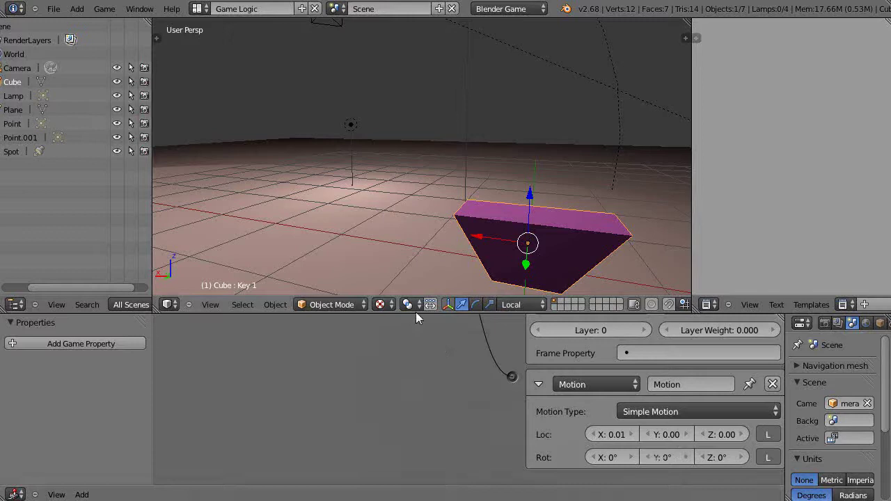
Maximize the Logic Editor with Ctrl+Up to review the whole logic chain, then restore the layout
{"action": "scroll", "coordinate": [437, 451], "scroll_direction": "up", "scroll_amount": 2}
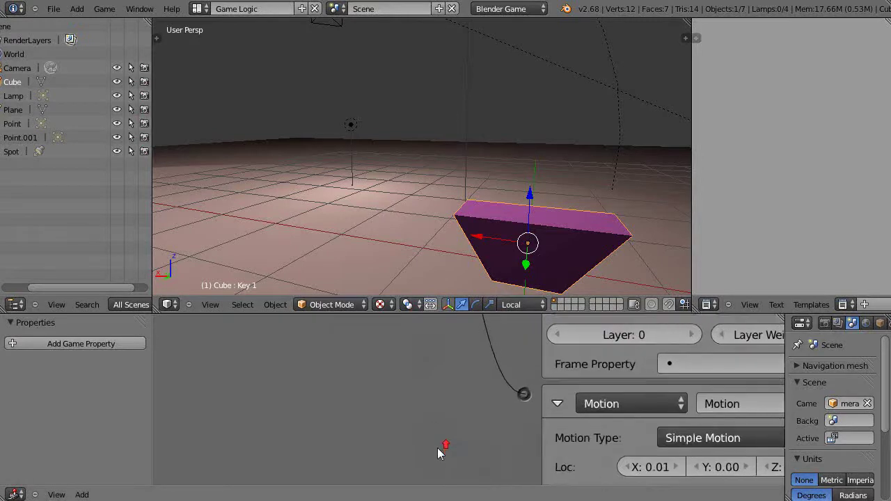
{"action": "key", "text": "ctrl+Up"}
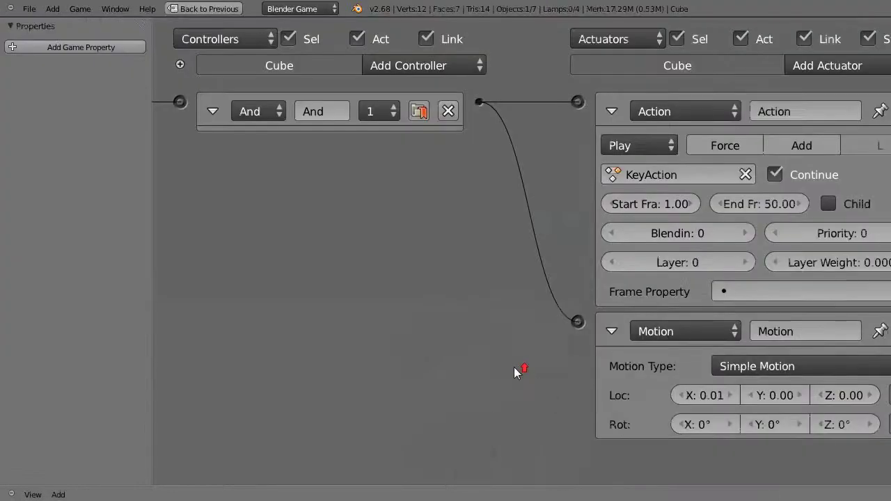
{"action": "scroll", "coordinate": [518, 365], "scroll_direction": "up", "scroll_amount": 2}
{"action": "middle_click_drag", "start_coordinate": [269, 388], "coordinate": [195, 362]}
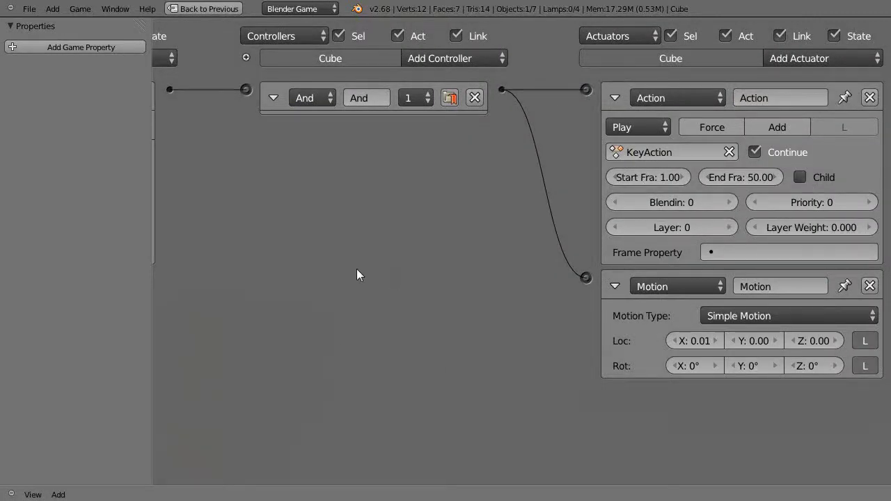
{"action": "middle_click_drag", "start_coordinate": [357, 269], "coordinate": [230, 312]}
{"action": "key", "text": "ctrl+Up"}
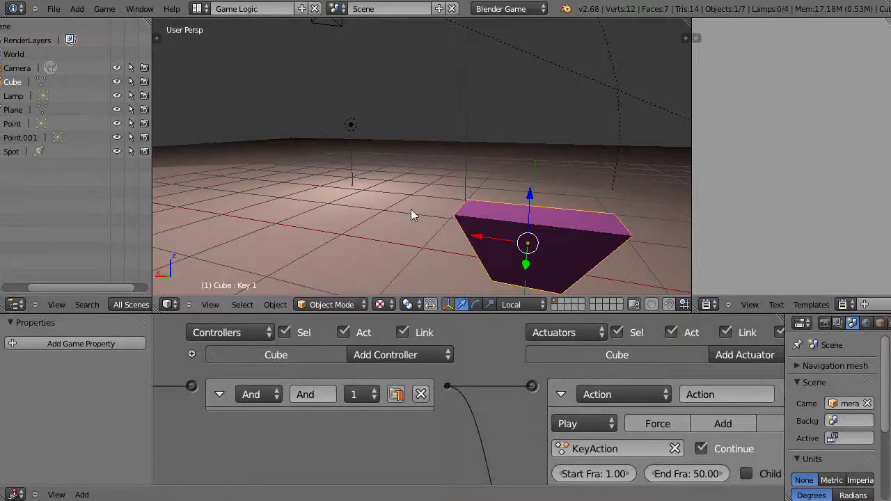
With the 3D view maximized and reframed around the cube, play the game with P, then stop it
{"action": "key", "text": "ctrl+Up"}
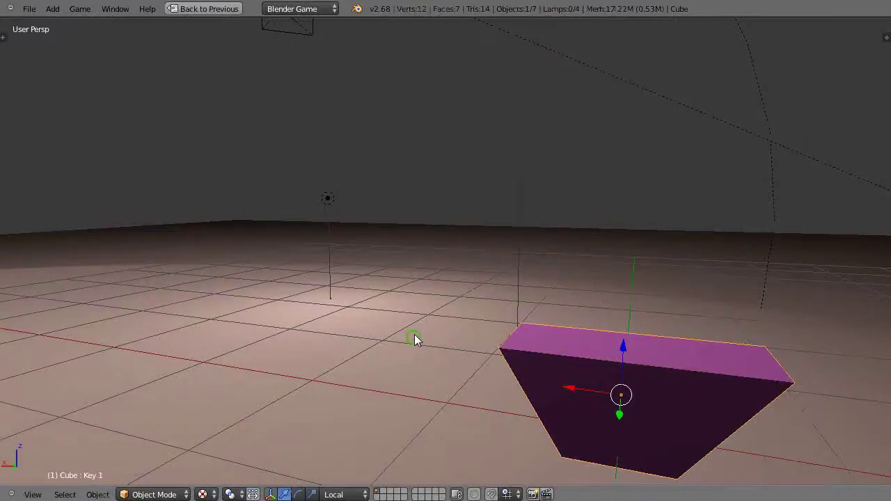
{"action": "scroll", "coordinate": [418, 333], "scroll_direction": "down", "scroll_amount": 4}
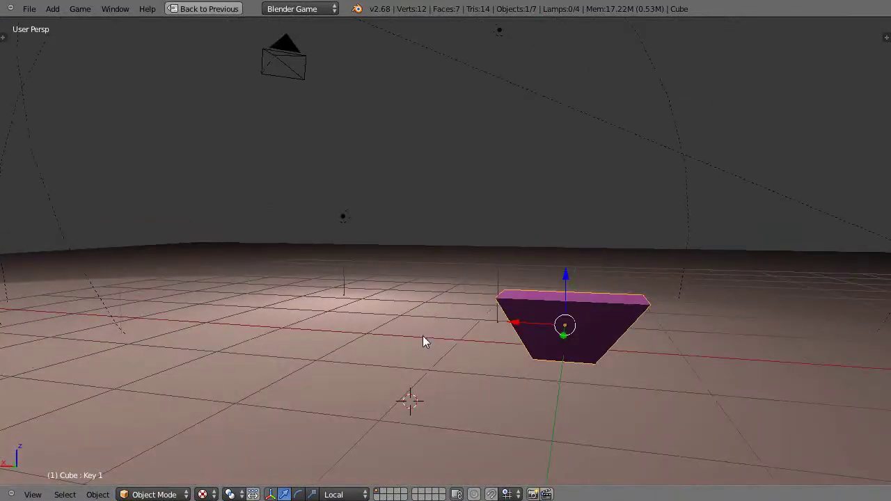
{"action": "middle_click_drag", "start_coordinate": [423, 336], "coordinate": [504, 364], "text": "shift"}
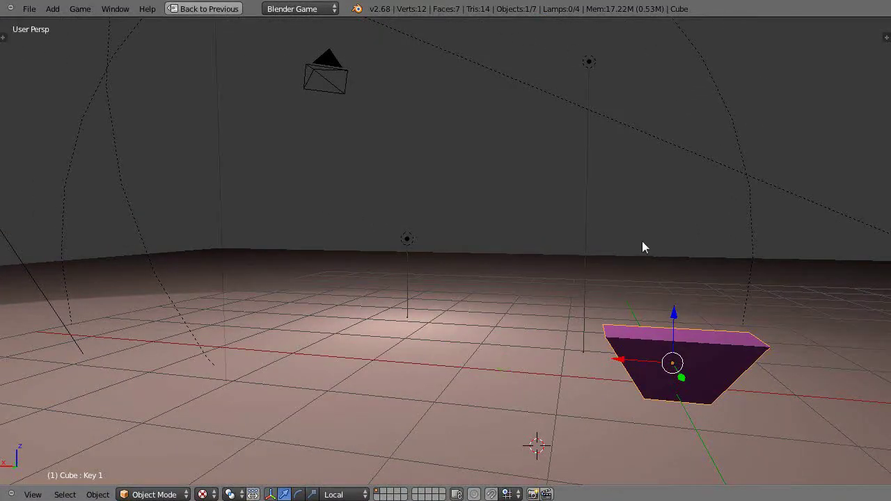
{"action": "key", "text": "p"}
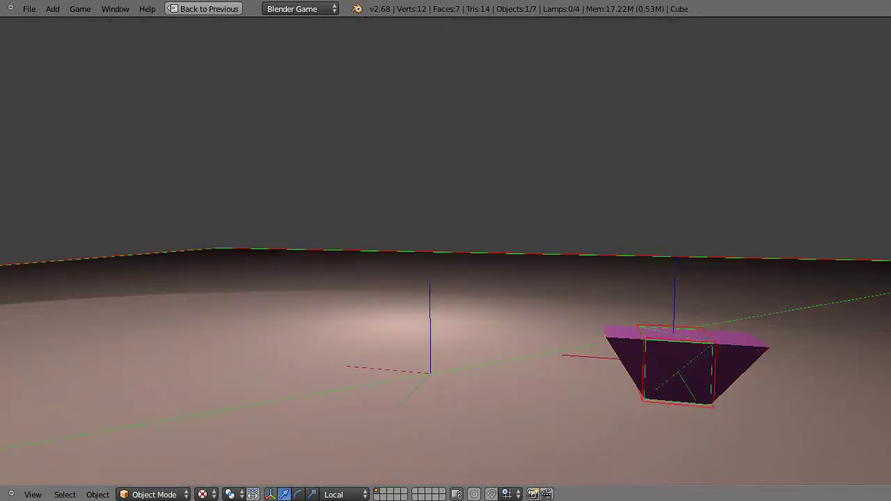
{"action": "key", "text": "Escape"}
Turn off Game > Show Physics Visualization and run the game again
{"action": "left_click", "coordinate": [87, 10]}
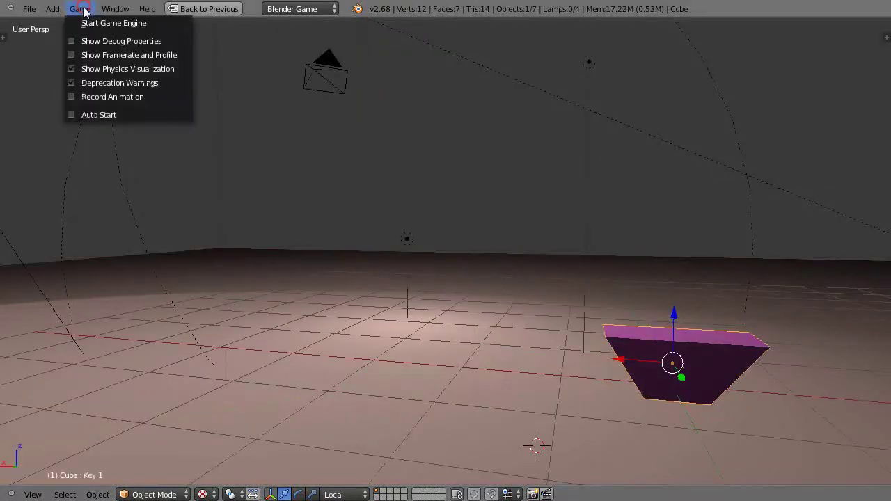
{"action": "left_click", "coordinate": [91, 68]}
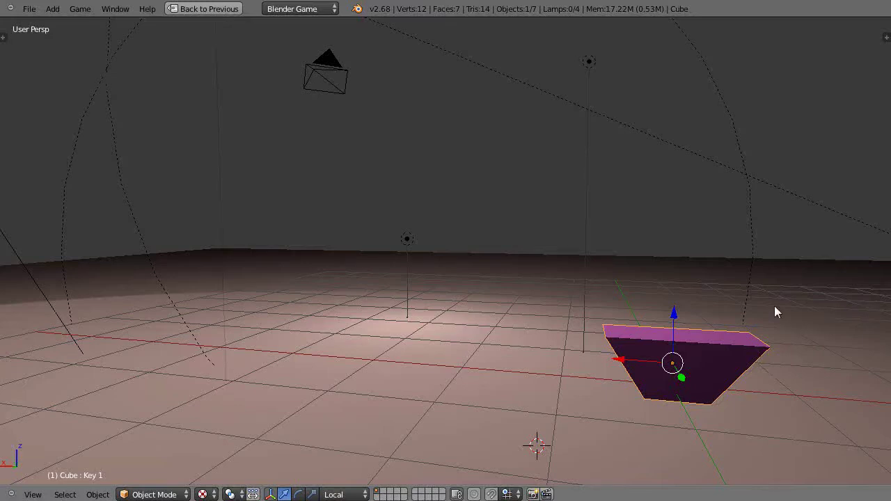
{"action": "key", "text": "p"}
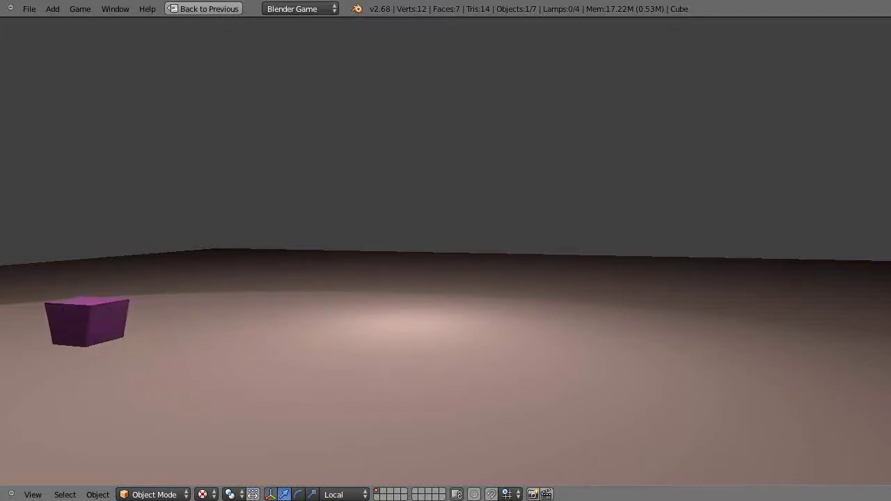
{"action": "key", "text": "Escape"}
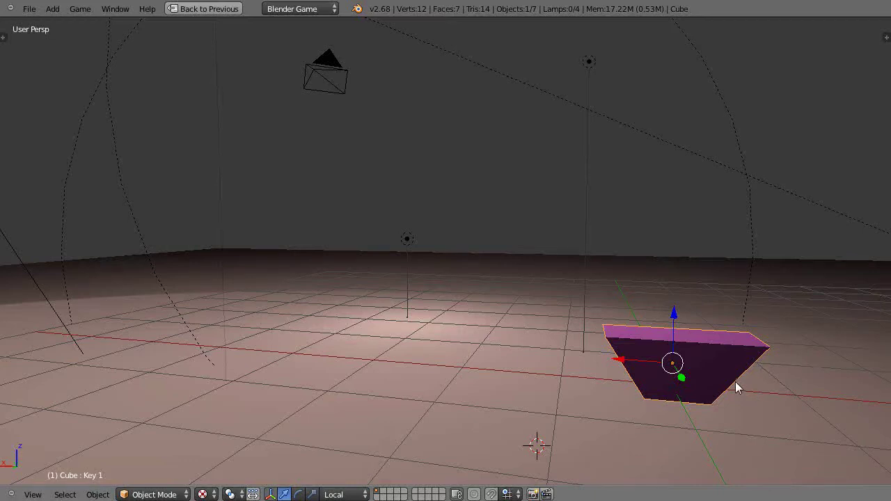
{"action": "middle_click_drag", "start_coordinate": [736, 387], "coordinate": [602, 367], "text": "shift"}
{"action": "middle_click_drag", "start_coordinate": [392, 327], "coordinate": [489, 373]}
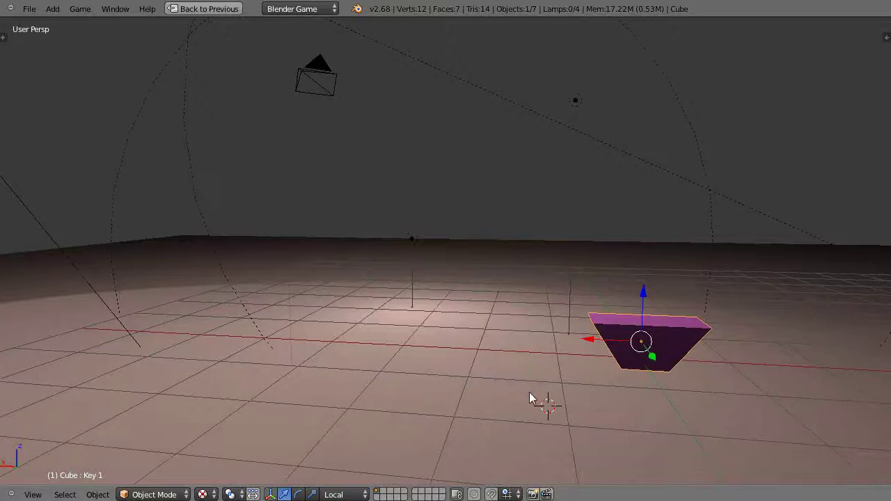